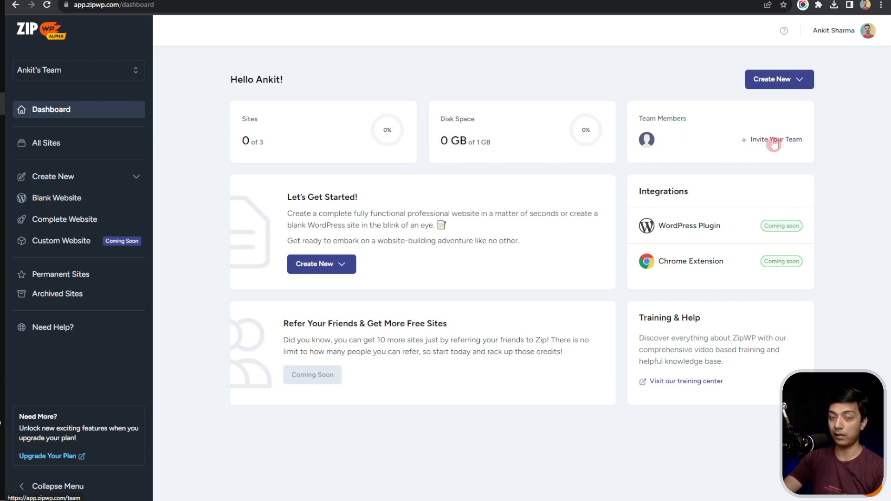
- Look through the new-website options, the team list, and the All Sites and Permanent Sites pages
left_click(801, 83)
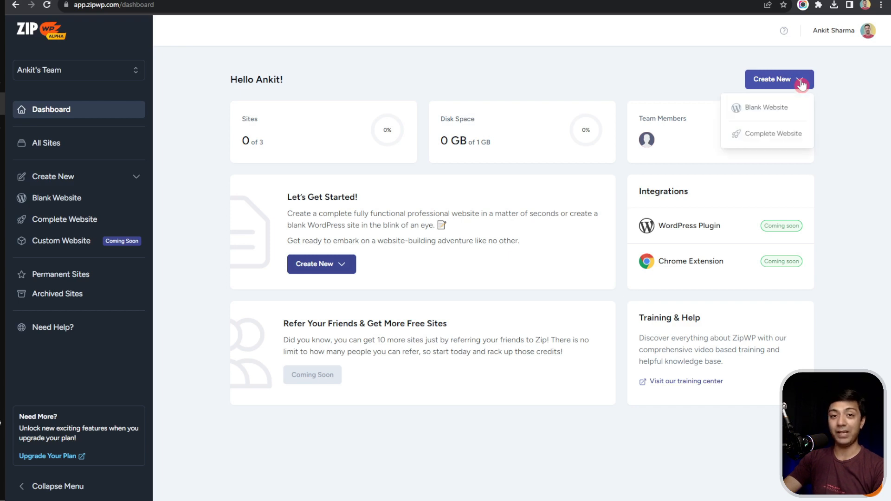
left_click(789, 109)
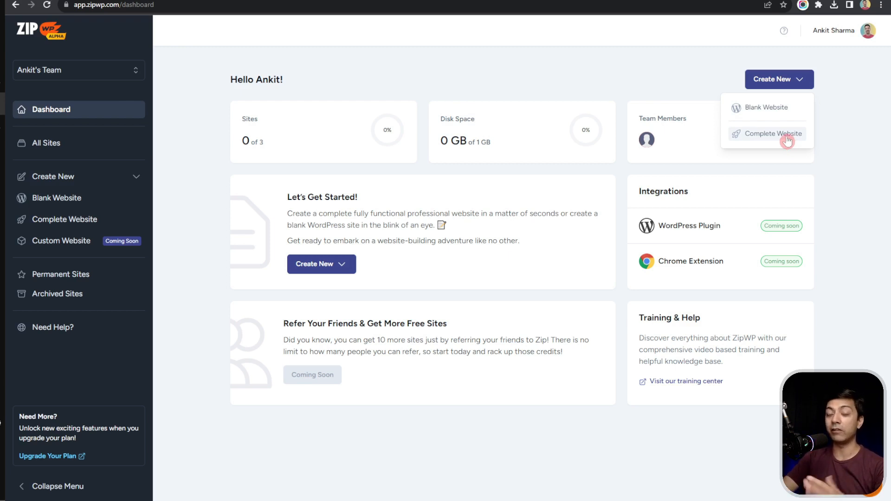
left_click(310, 215)
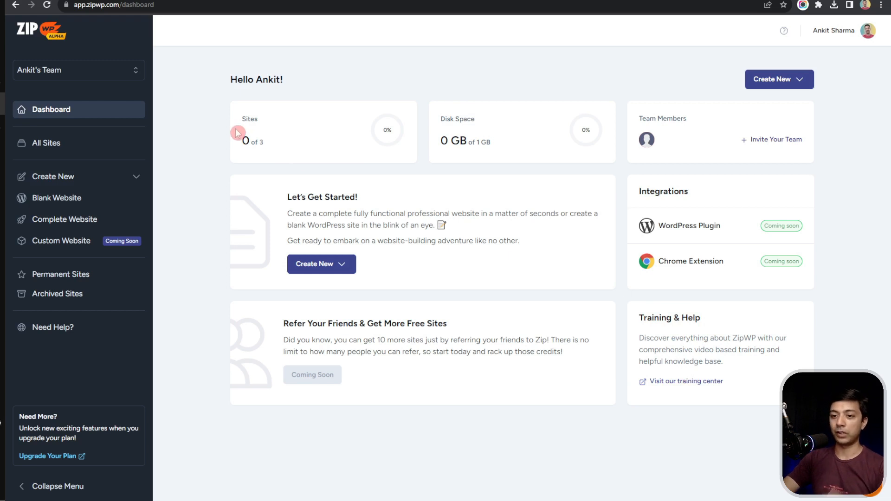
left_click(119, 72)
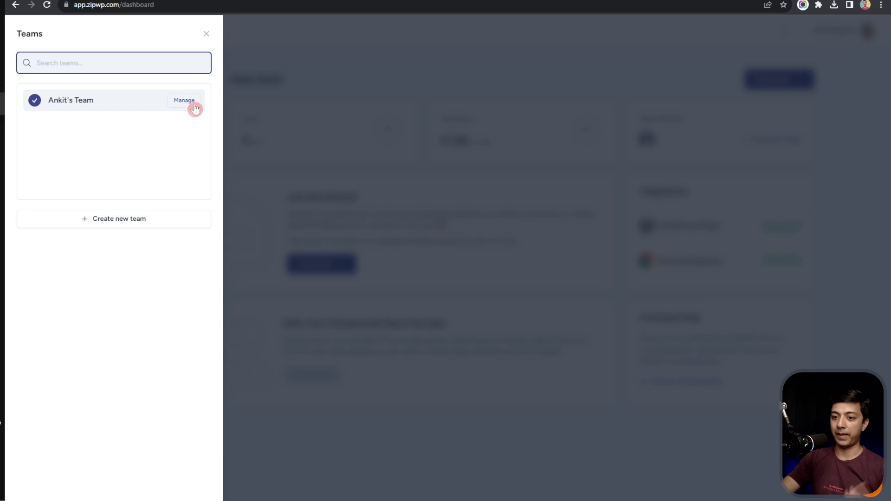
left_click(274, 85)
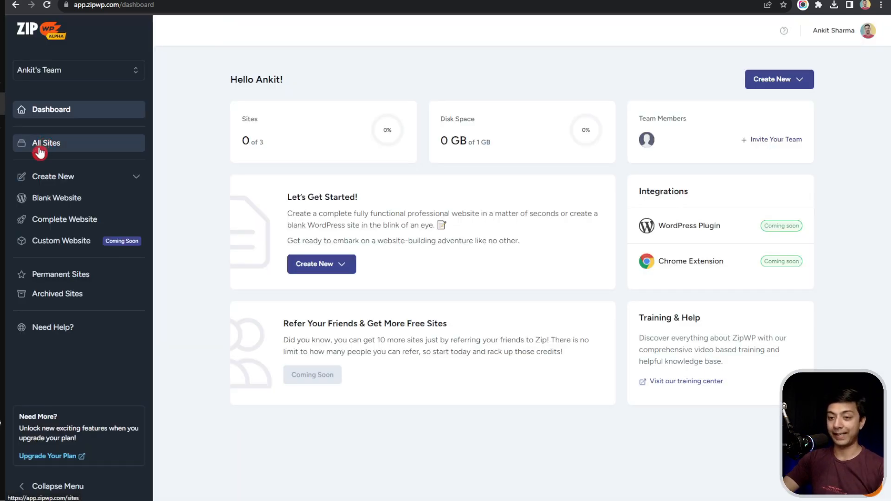
left_click(39, 149)
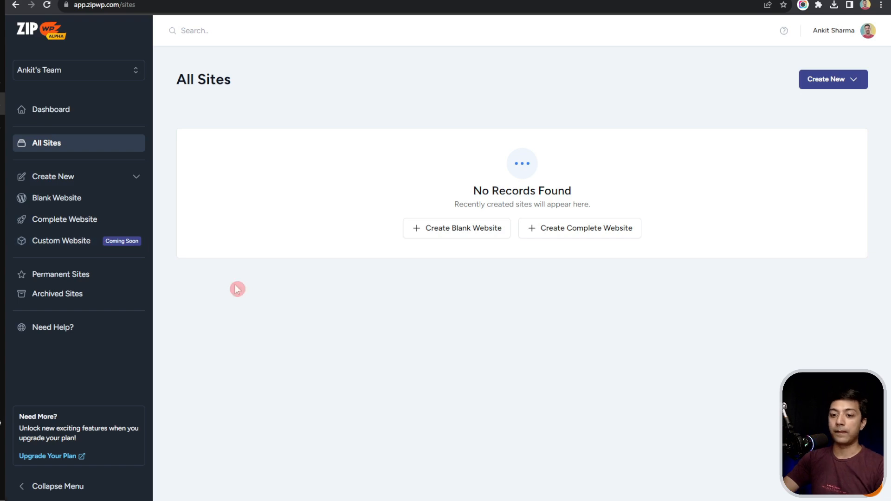
left_click(99, 278)
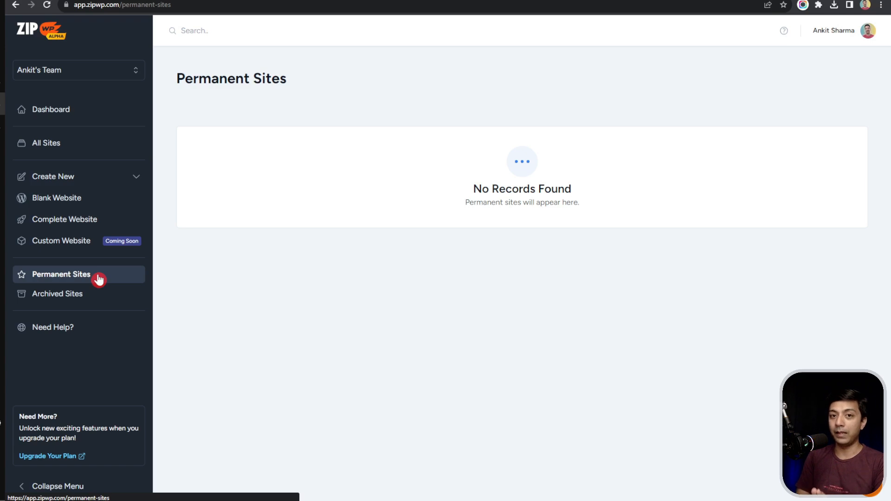
left_click(55, 143)
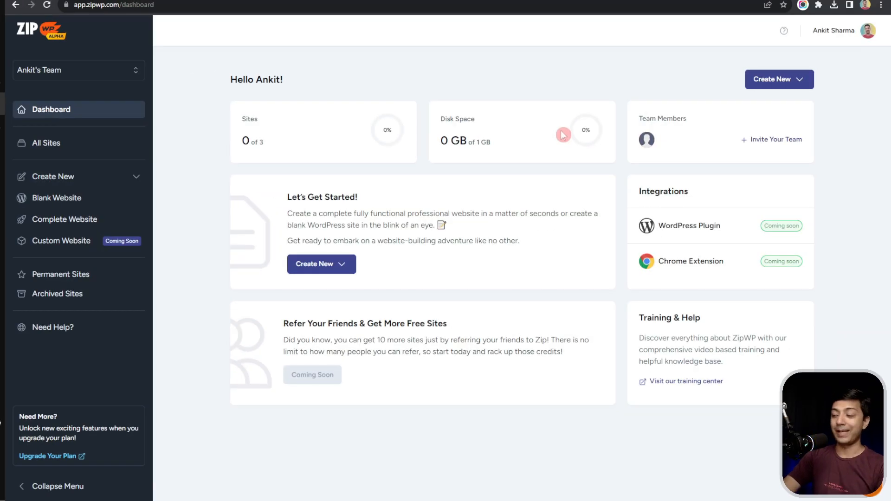
- Start creating a new complete website and set its type to Restaurant
left_click(799, 82)
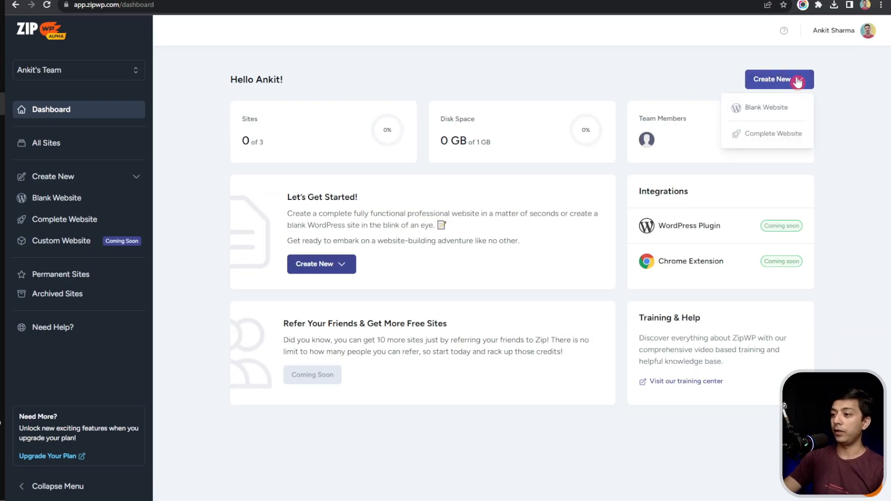
left_click(757, 137)
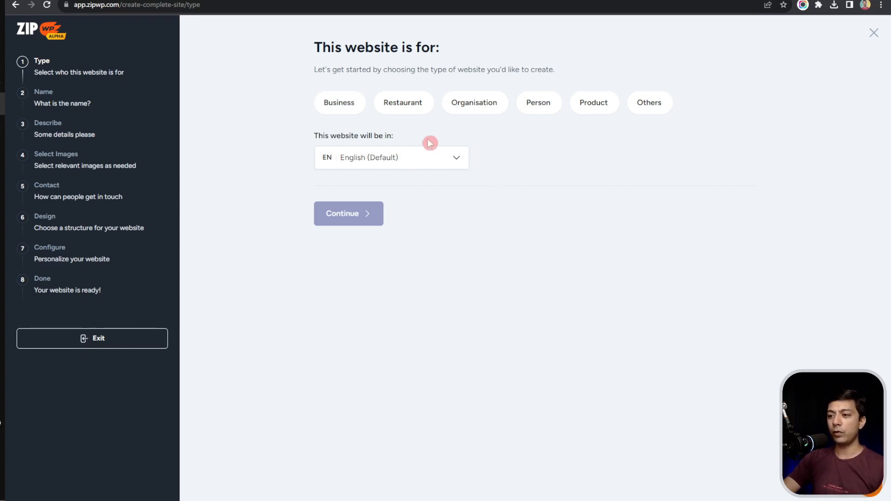
left_click(409, 107)
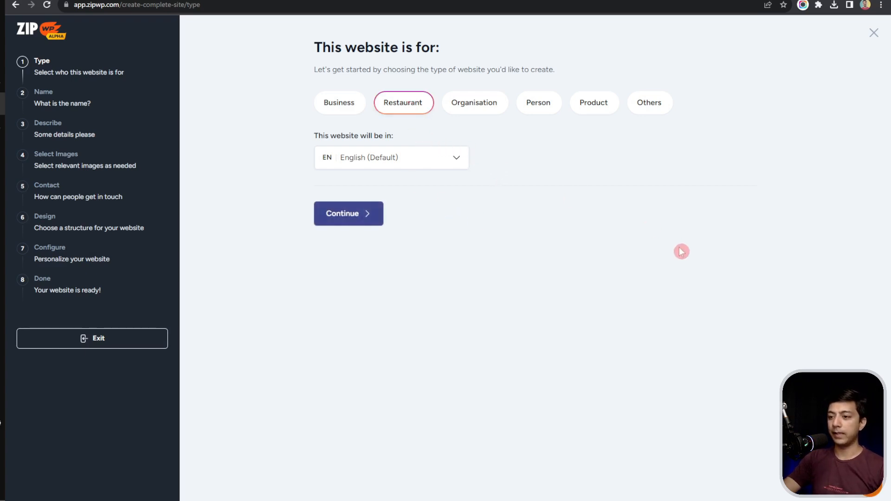
- Browse the available website languages, keep English (Default), and continue to the naming stage
left_click(408, 162)
scroll(407, 281, "up", 1)
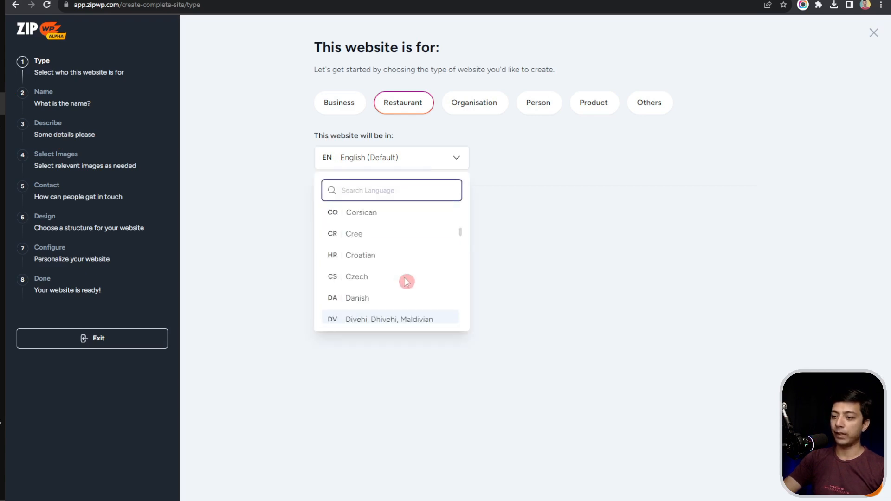
scroll(407, 282, "up", 5)
scroll(413, 239, "down", 10)
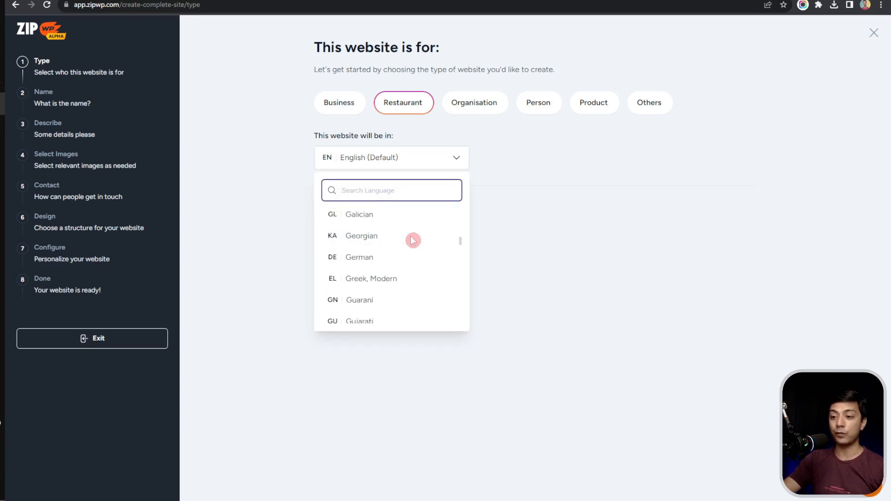
scroll(388, 241, "down", 4)
left_click(367, 156)
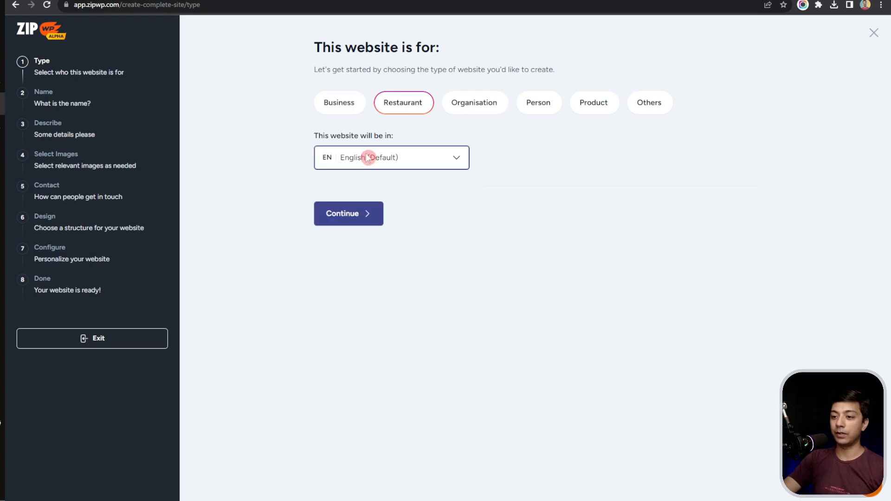
left_click(377, 223)
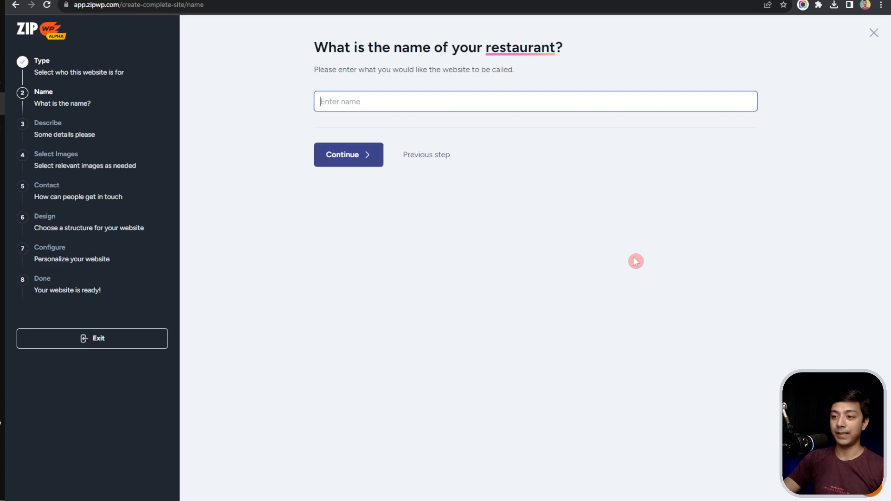
- Name the restaurant BigFatBite and continue to the description stage
left_click(378, 112)
type("BigFatBite")
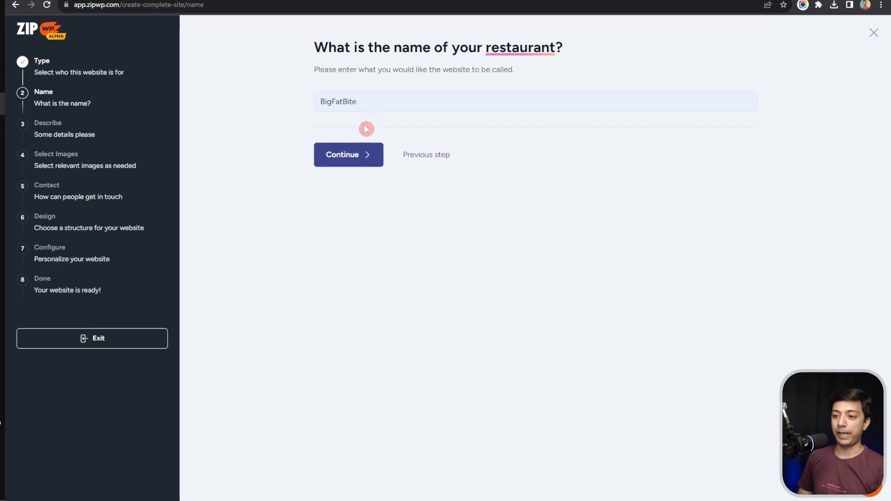
left_click(367, 154)
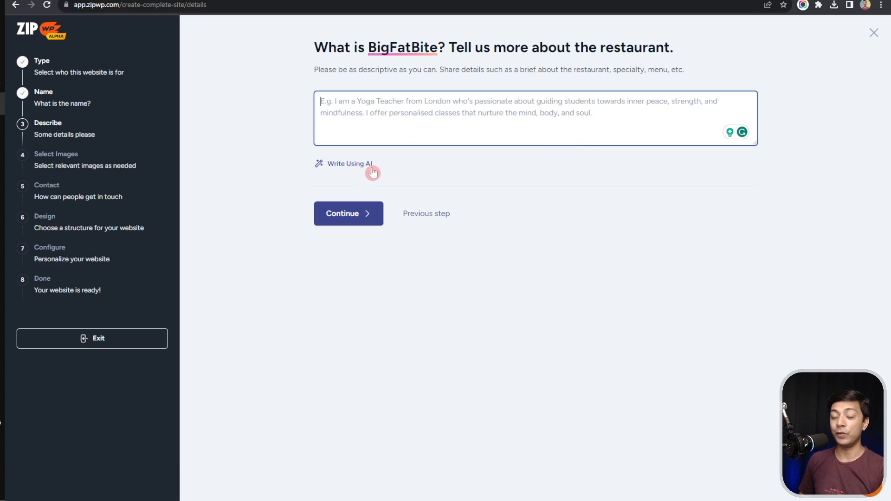
- Describe BigFatBite as a food truck selling Mexican food like burritos, burgers, and pizzas, improve the text using AI, and continue to image selection
left_click(375, 108)
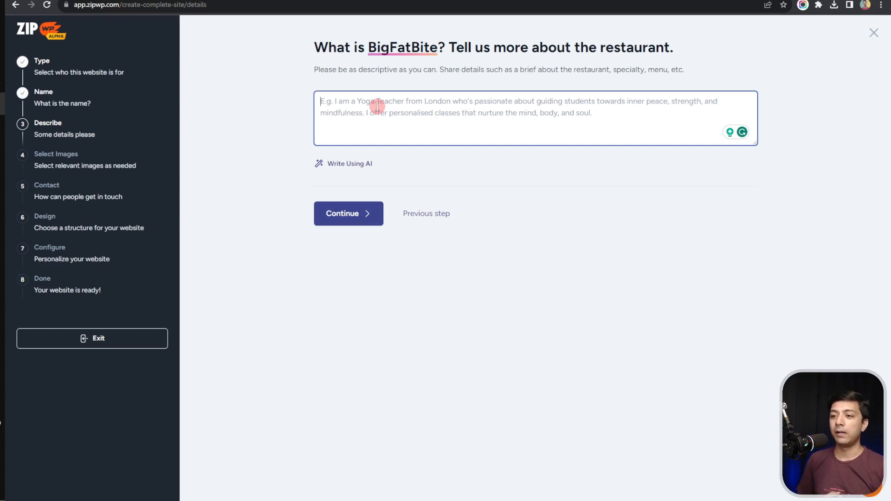
type("BigFatBite is a food truck selling Mexican food like burritos, burgers, and pizzas.")
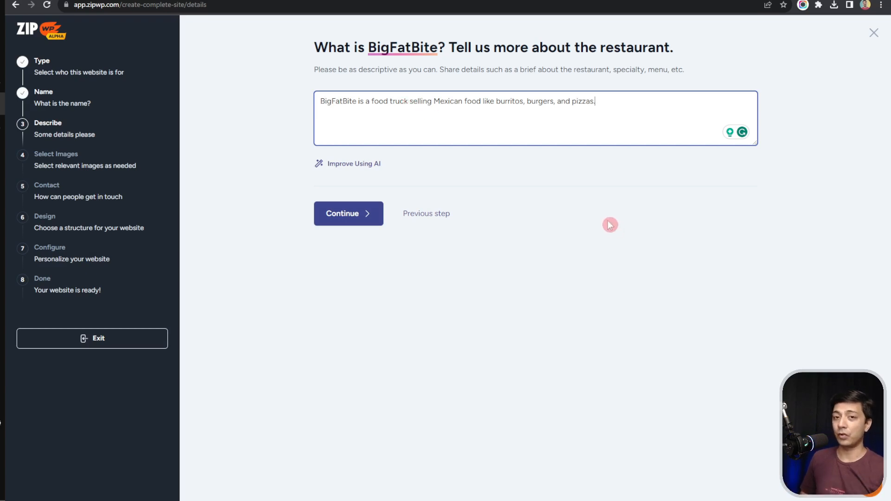
left_click(344, 169)
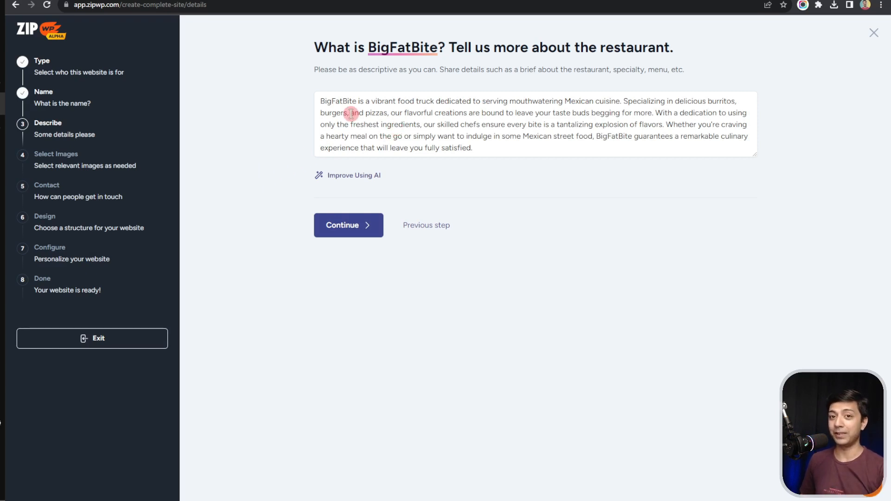
left_click(484, 151)
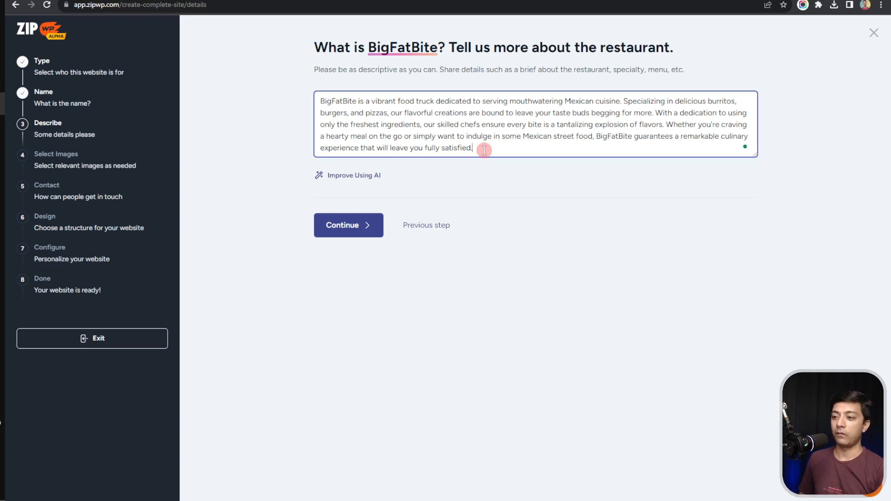
left_click(354, 239)
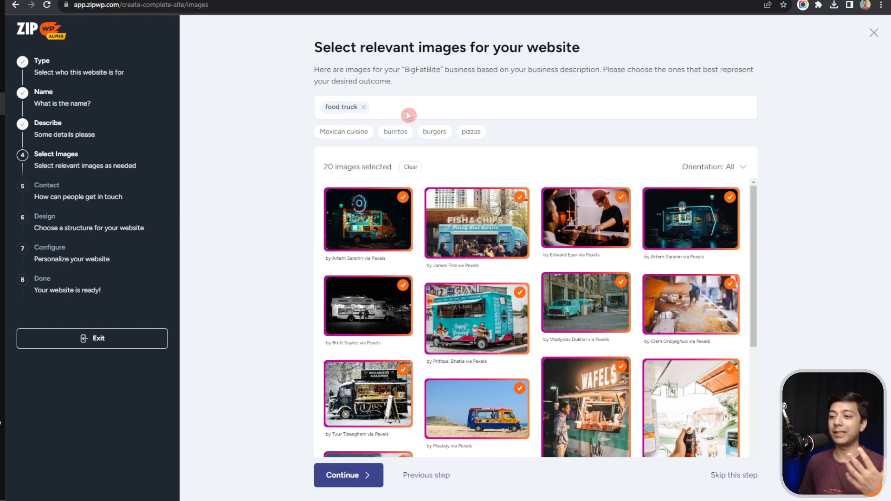
- Preview the Mexican cuisine keyword, return to the food truck images, and filter them to Landscape orientation
left_click(330, 137)
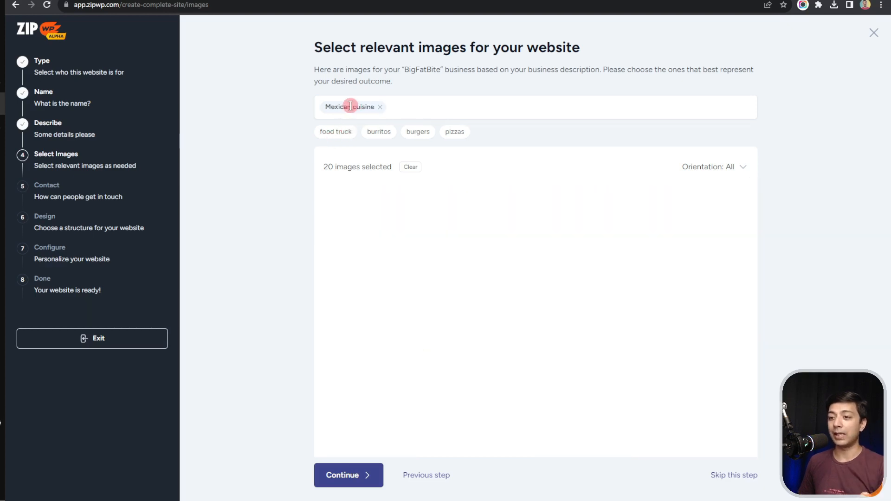
left_click(336, 132)
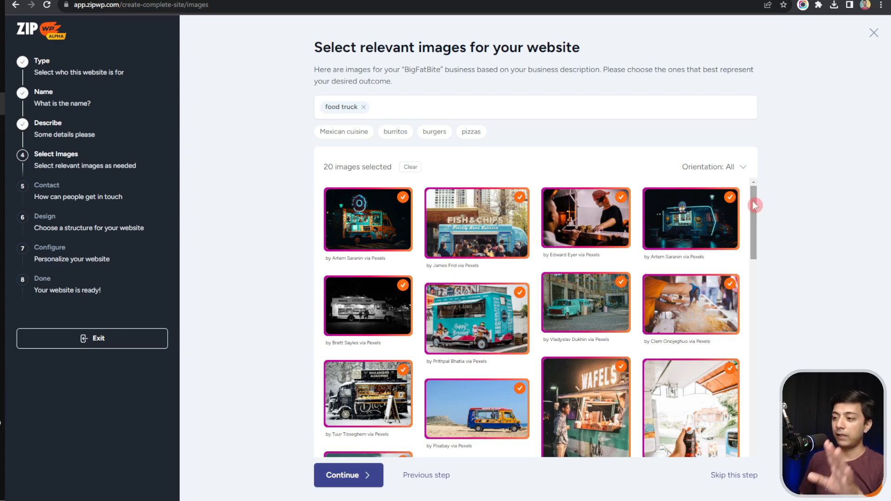
left_click_drag(755, 206, 754, 110)
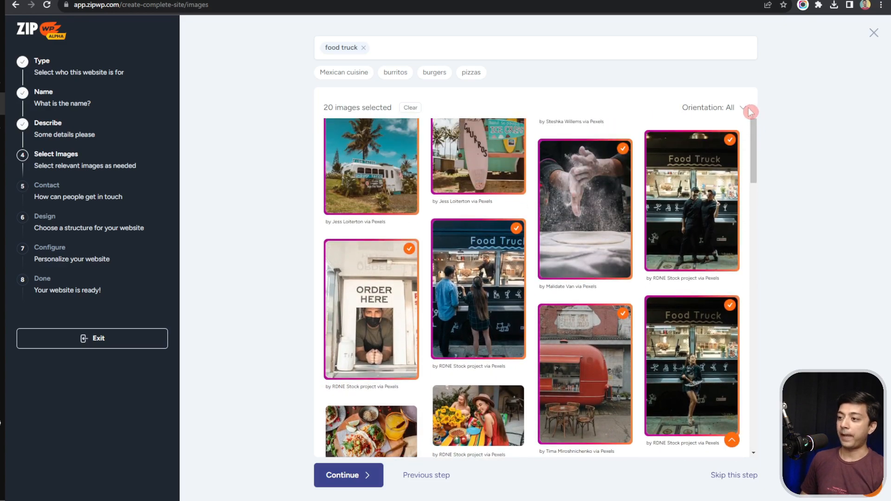
scroll(726, 106, "up", 3)
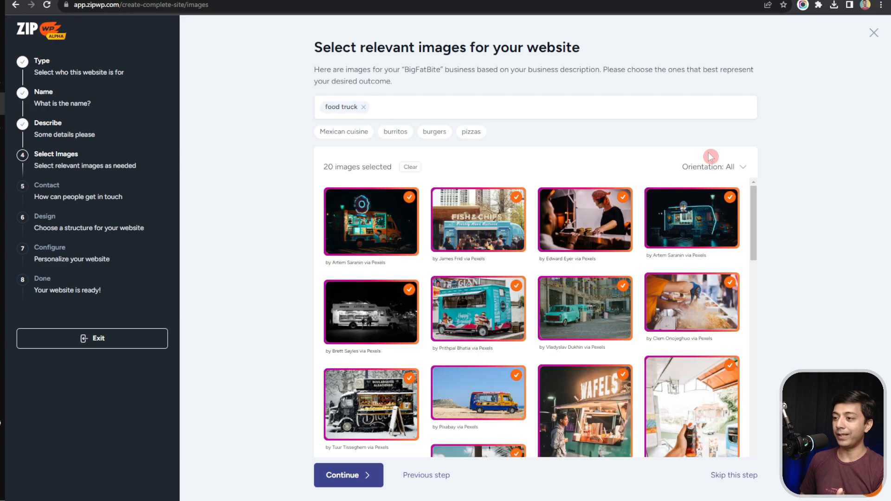
left_click(742, 170)
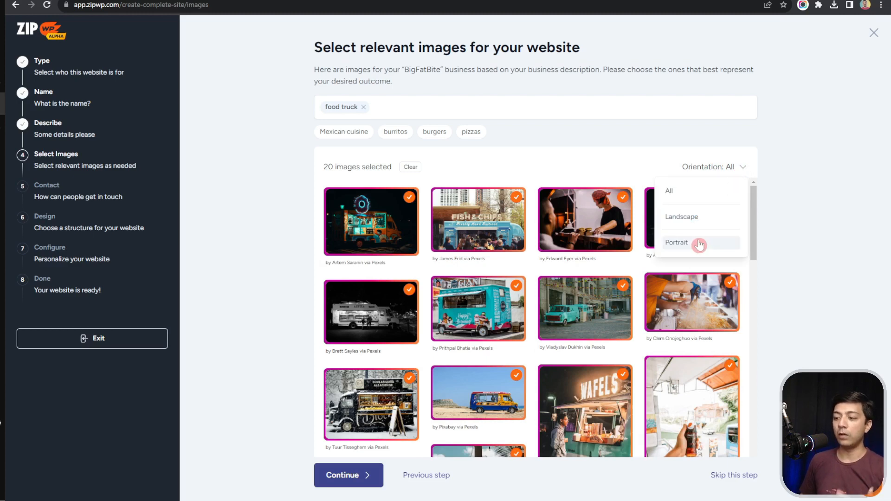
left_click(693, 219)
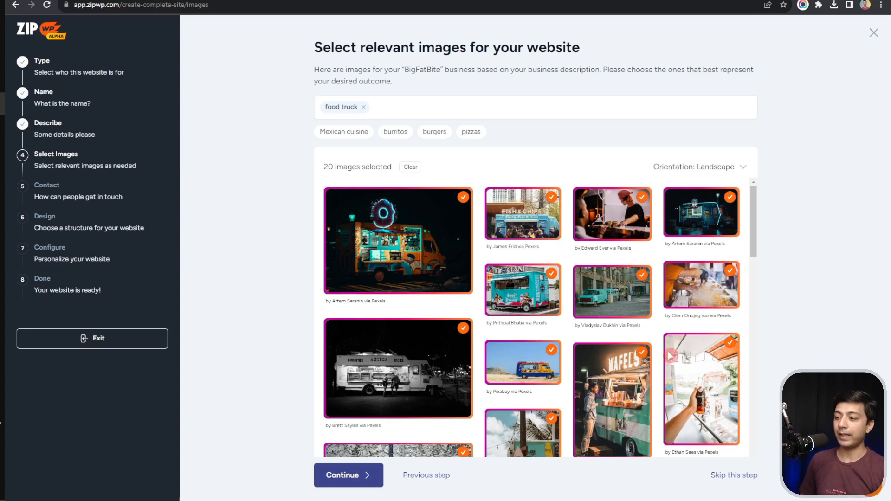
- Deselect the portrait-format food truck images, keep the landscape ones selected, and continue to the contact details
left_click(644, 357)
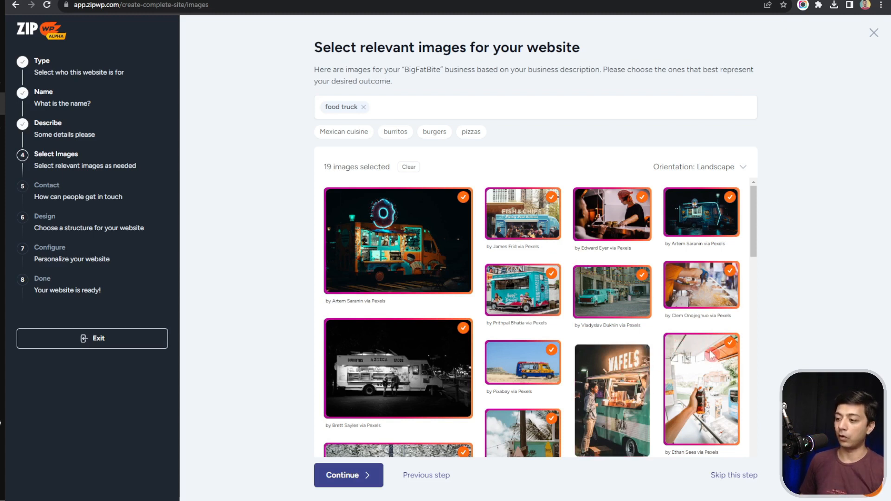
left_click(726, 349)
scroll(727, 351, "down", 5)
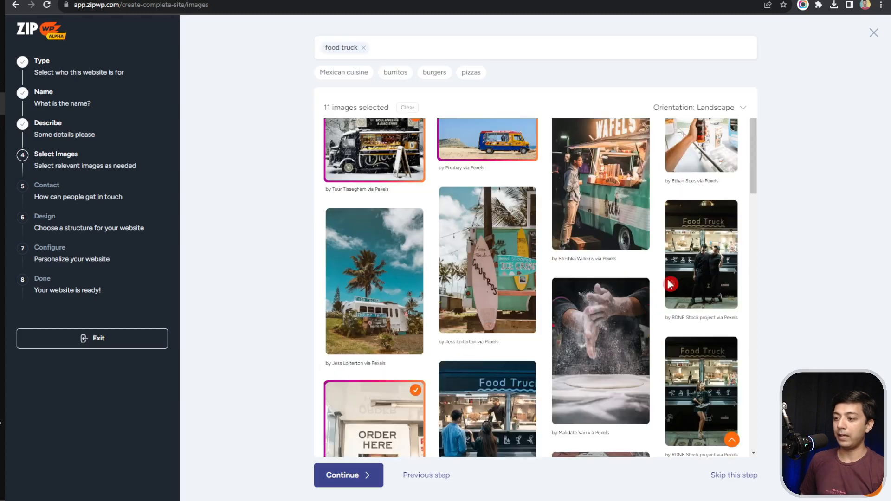
left_click(417, 392)
scroll(497, 355, "down", 5)
scroll(569, 340, "down", 1)
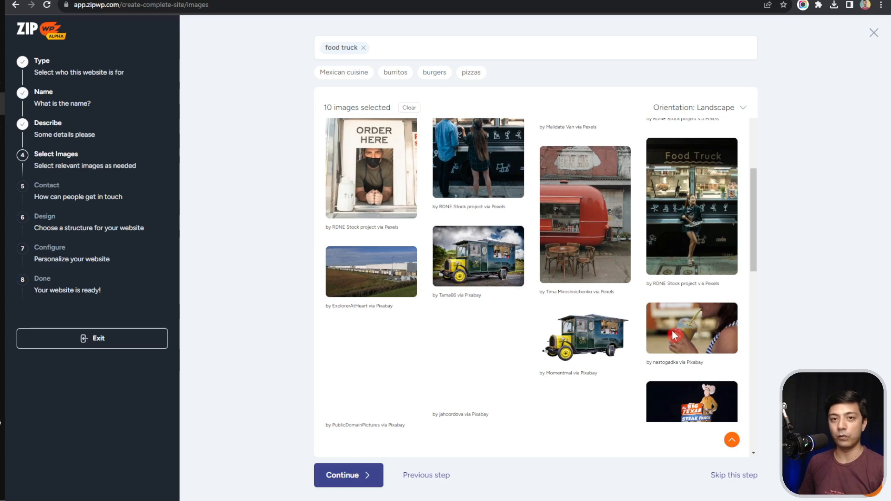
scroll(656, 316, "up", 10)
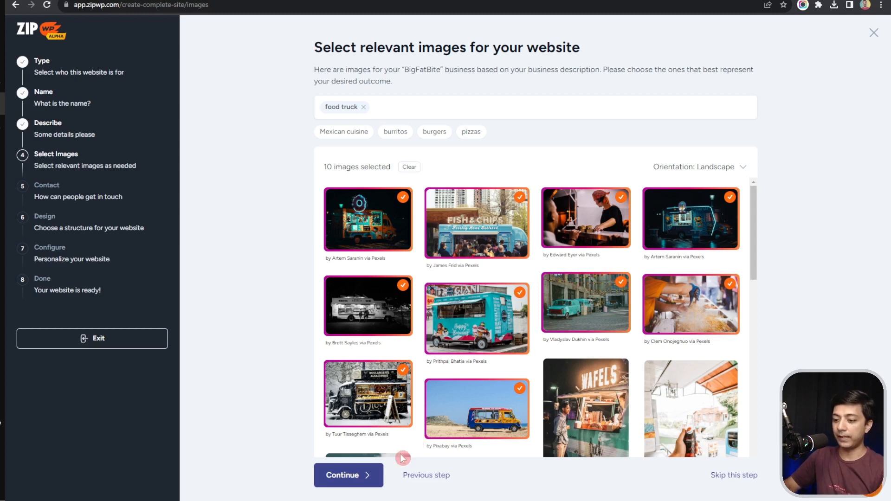
left_click(367, 483)
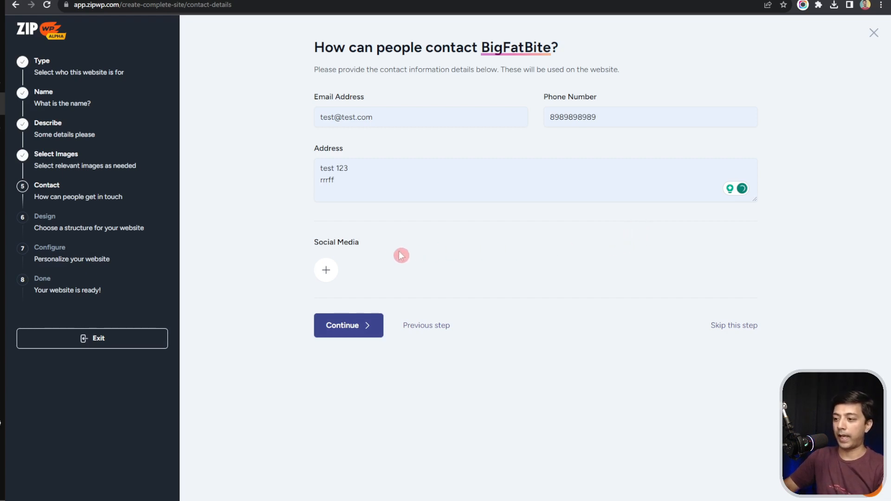
- Add a Facebook entry under social media and enter the owner's Facebook profile URL
left_click(328, 281)
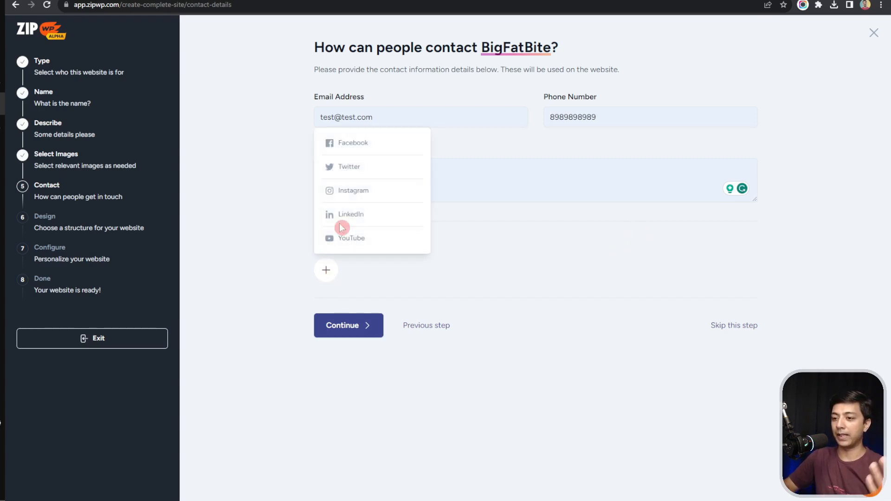
left_click(355, 145)
left_click(464, 263)
type("https://www.facebook.com/ankitsharmatv")
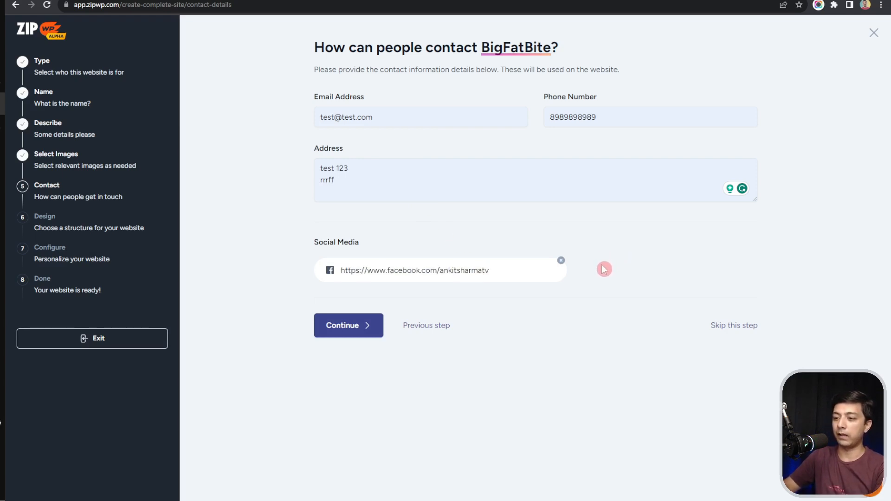
- Add an Instagram entry under social media, enter the owner's Instagram profile URL, and continue to the design selection
left_click(505, 271)
left_click(532, 191)
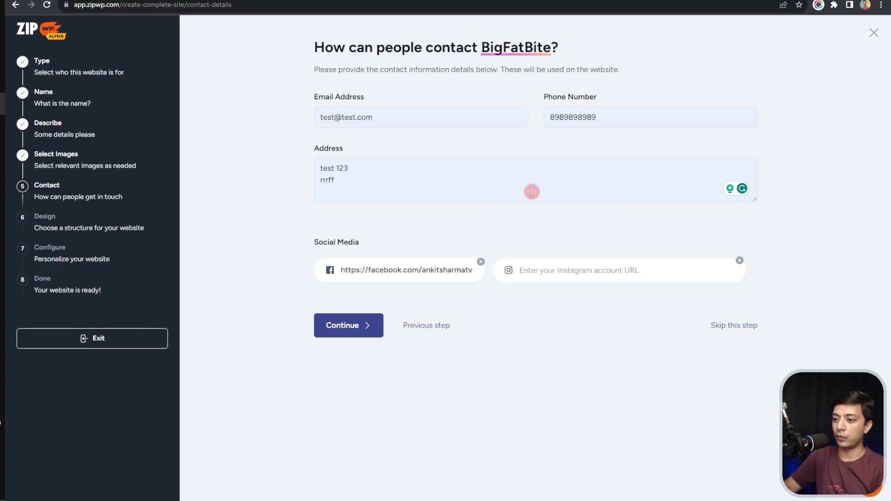
left_click(632, 260)
type("https://www.instagram.com/ankitsharmatv/")
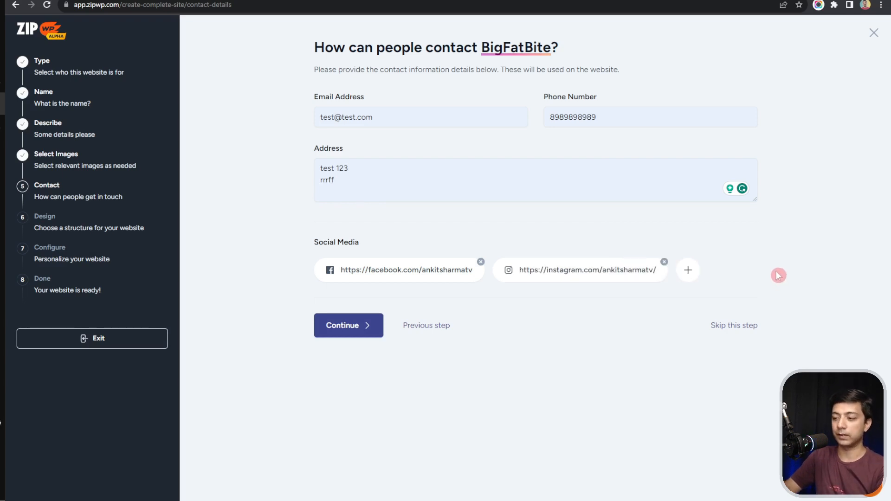
left_click(359, 328)
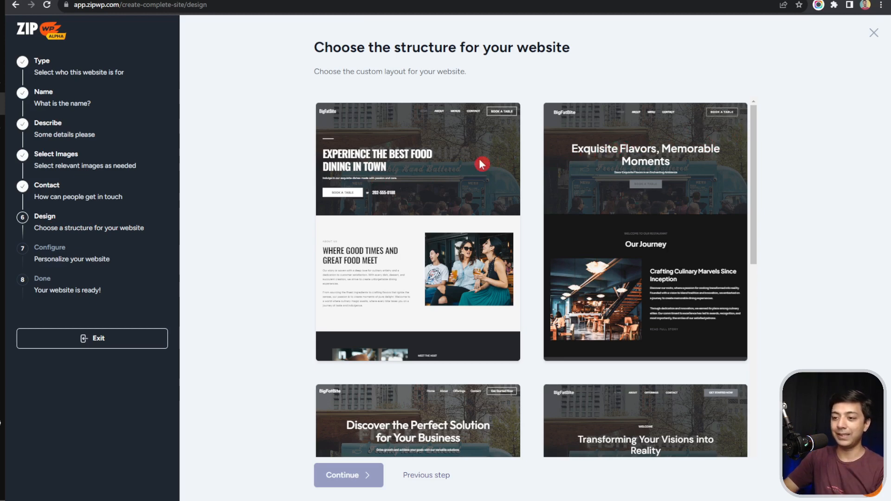
- Browse the available website structures and examine how their page previews differ
scroll(482, 165, "down", 10)
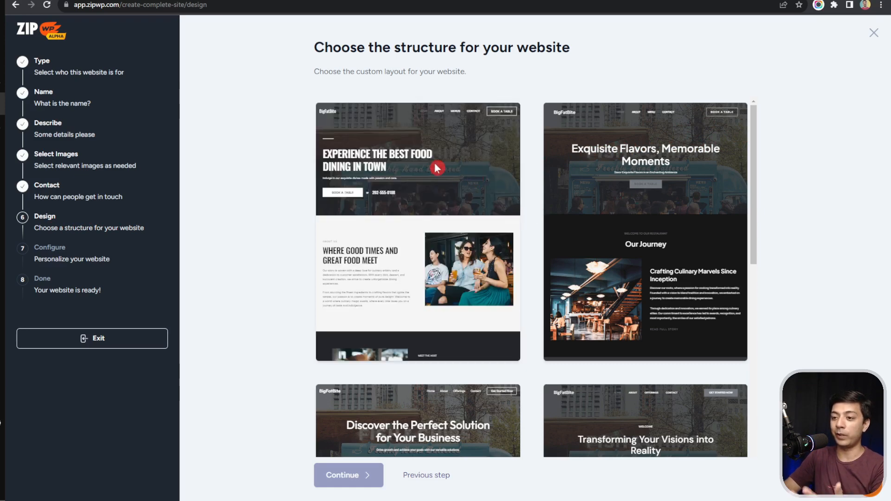
scroll(439, 160, "down", 2)
scroll(438, 159, "down", 3)
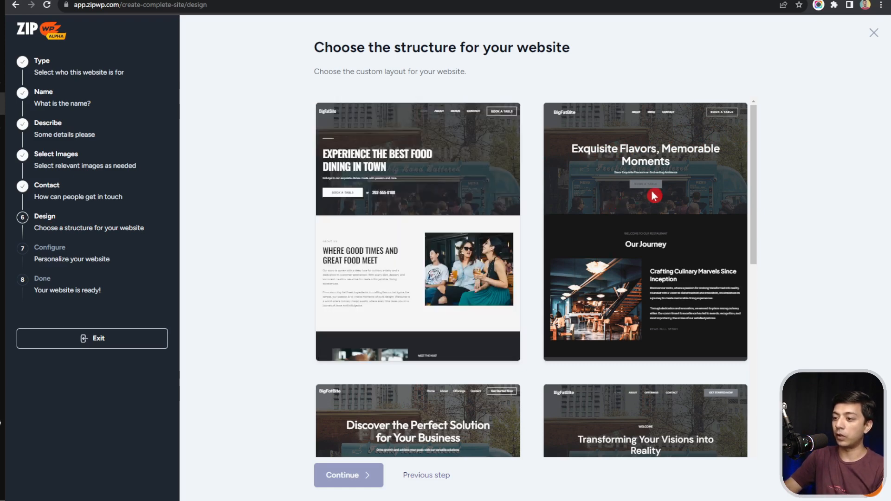
scroll(653, 195, "down", 3)
scroll(654, 195, "down", 7)
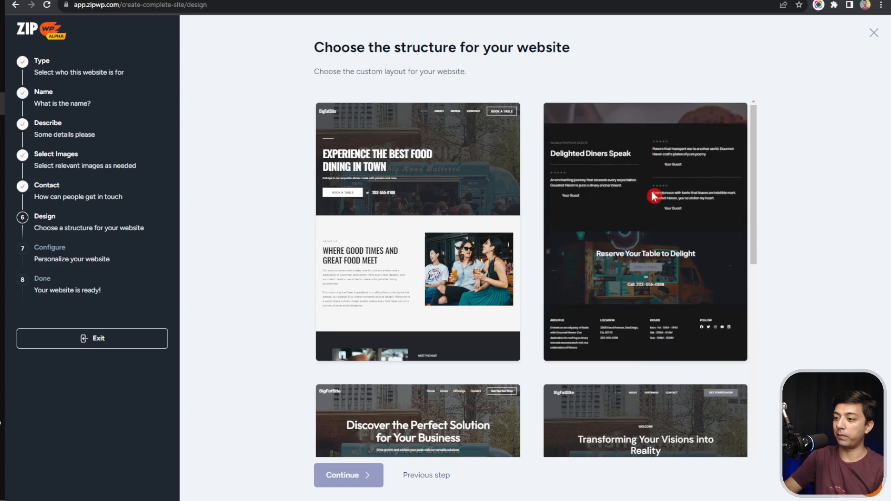
scroll(654, 196, "down", 7)
scroll(436, 231, "down", 3)
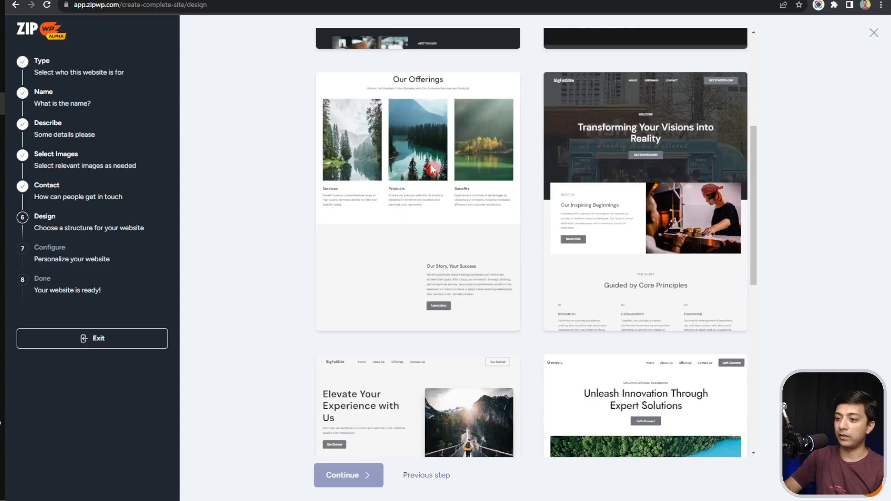
scroll(683, 200, "down", 4)
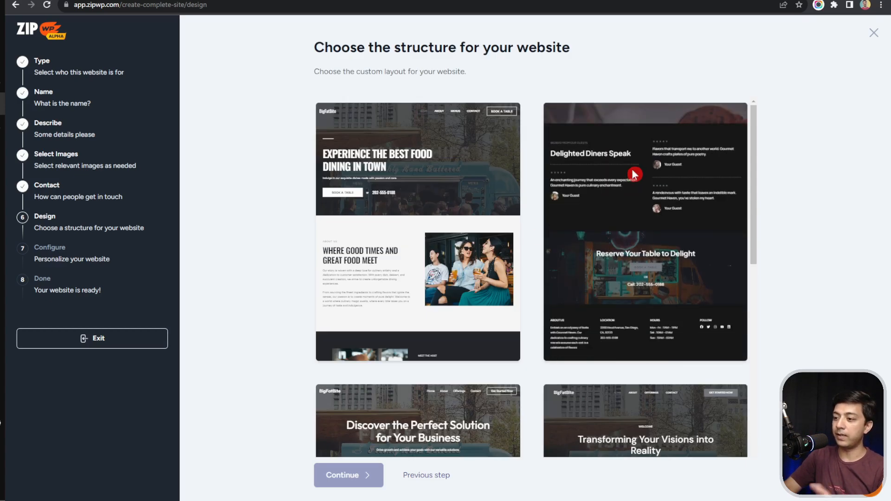
- Choose the "Exquisite Flavors, Memorable Moments" structure, check the business summary, and start building the website
left_click(638, 193)
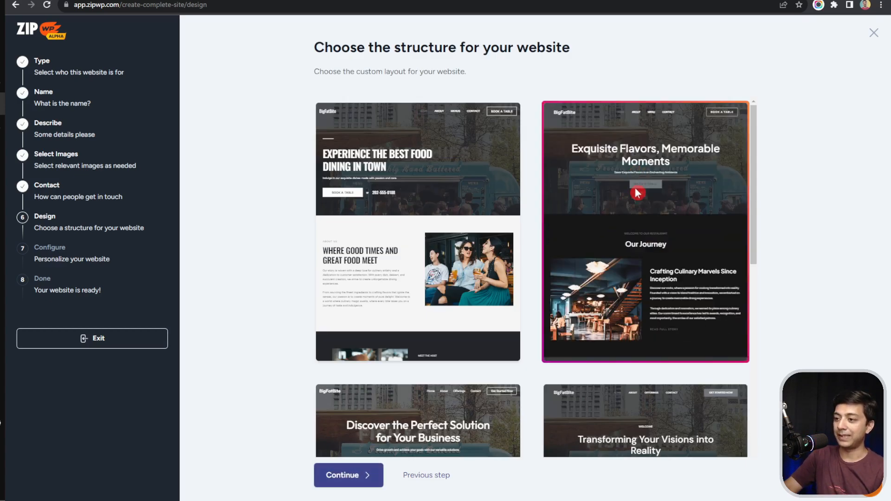
scroll(641, 200, "down", 6)
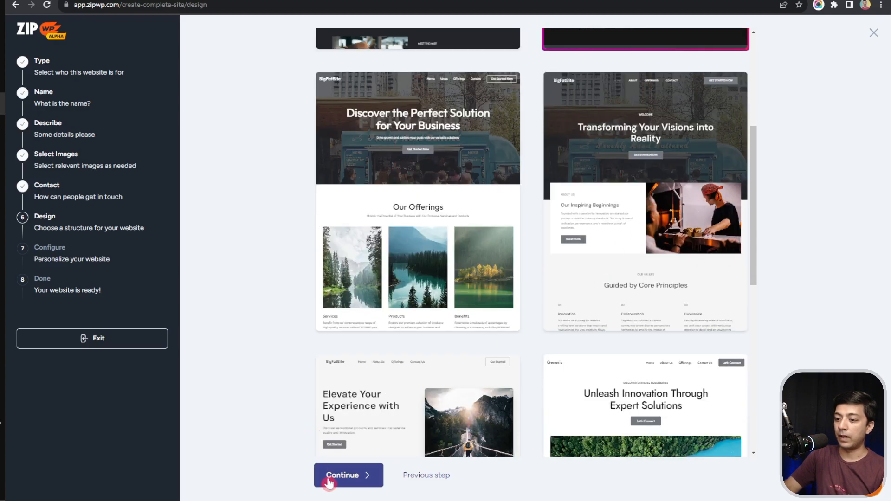
left_click(354, 482)
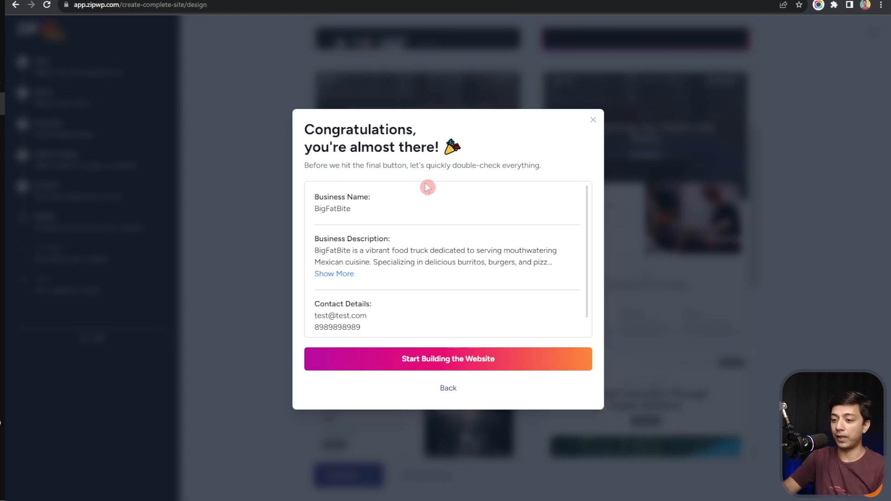
scroll(434, 187, "down", 1)
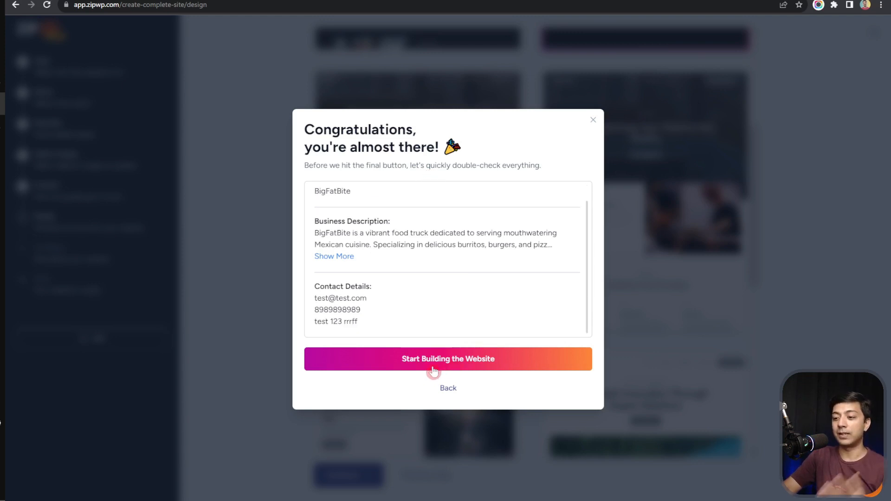
left_click(433, 366)
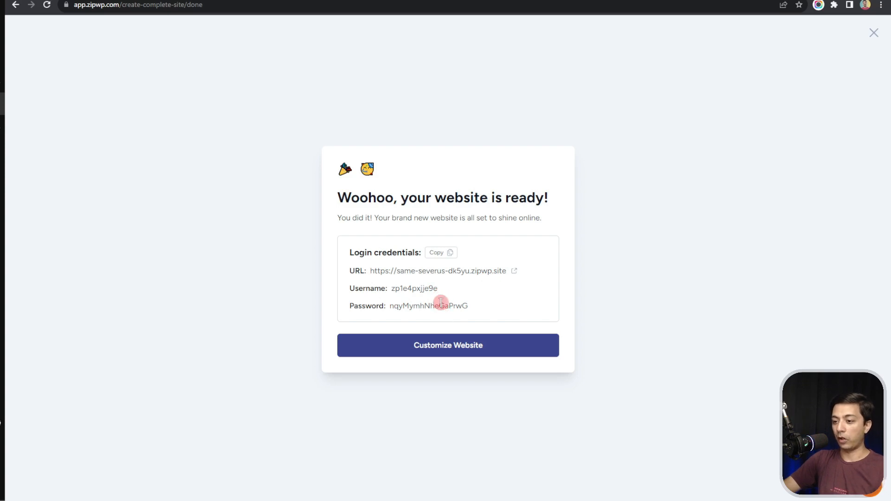
- Open the finished website's URL in a new tab and submit "ok" on the temporary-website notice
right_click(483, 273)
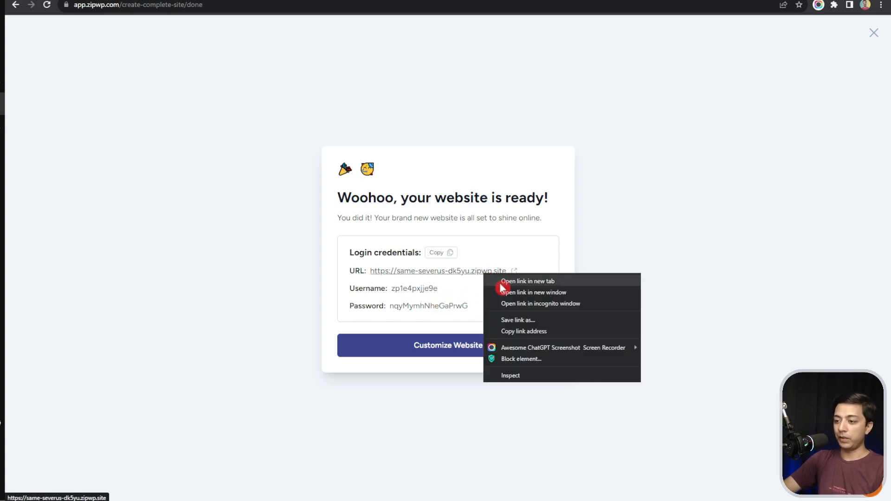
left_click(501, 282)
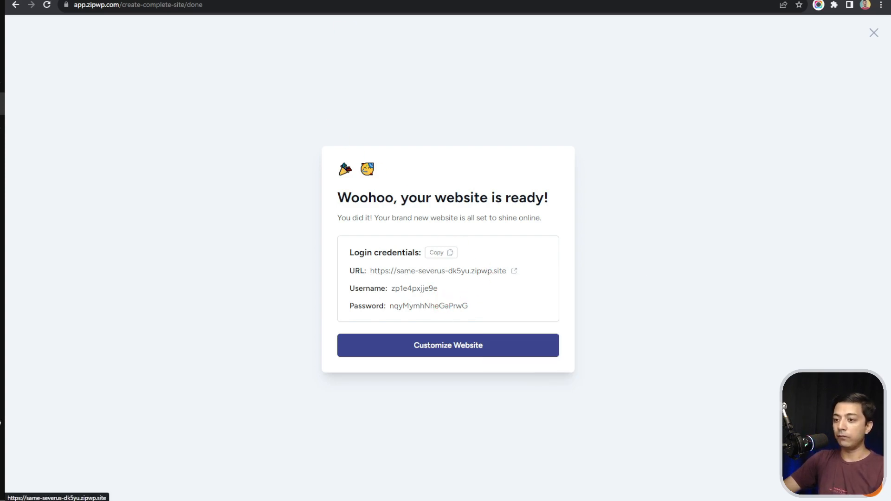
key("ctrl+Tab")
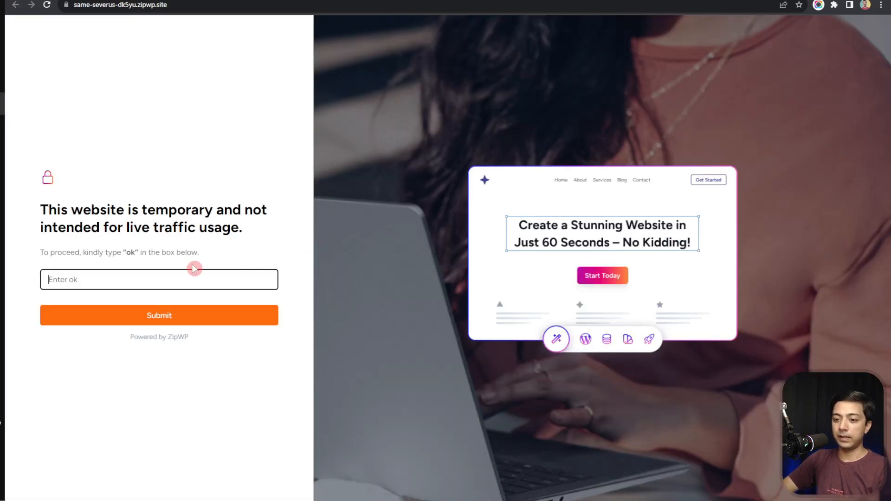
left_click(187, 279)
type("ok")
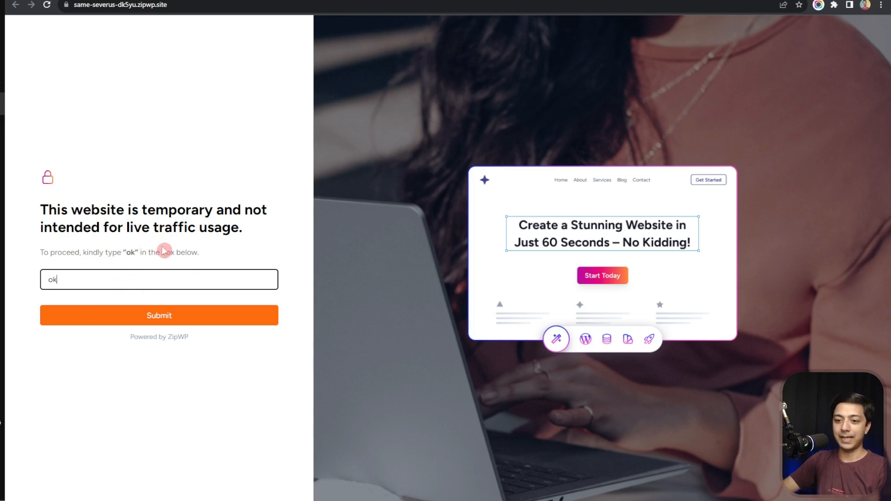
left_click(143, 317)
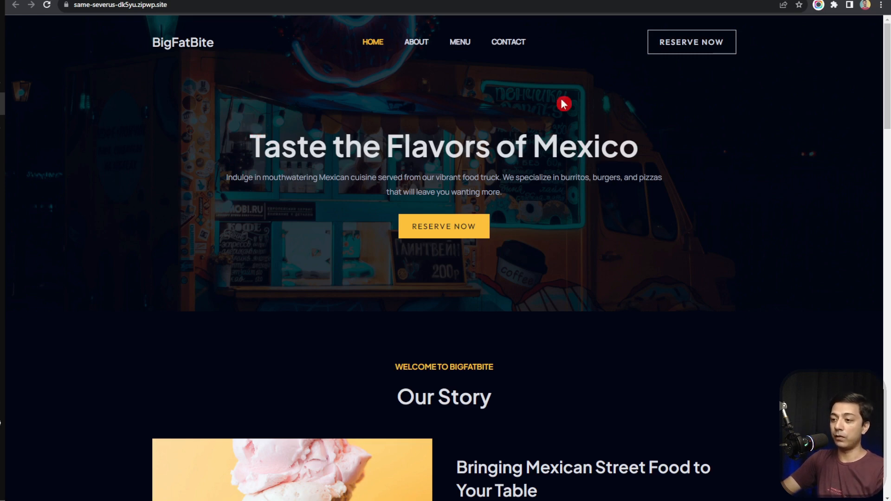
- Examine the generated home page from the hero through the story, menu, and customer review sections
scroll(565, 115, "down", 6)
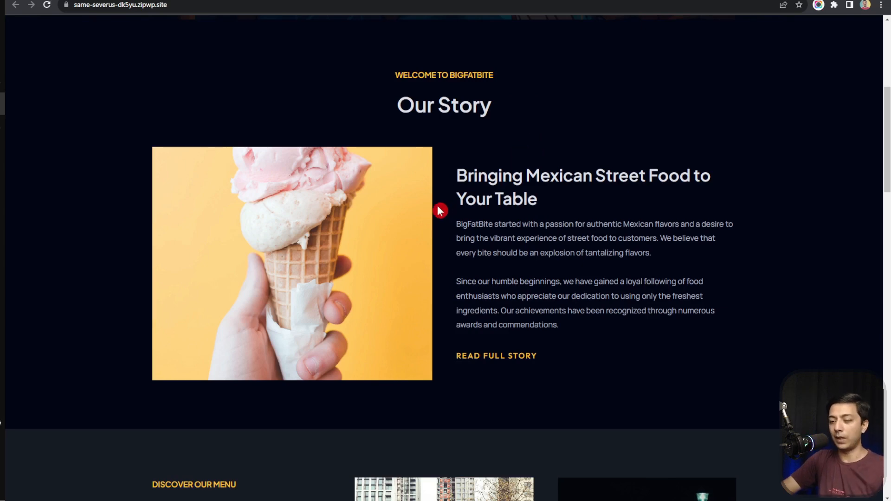
scroll(611, 167, "down", 1)
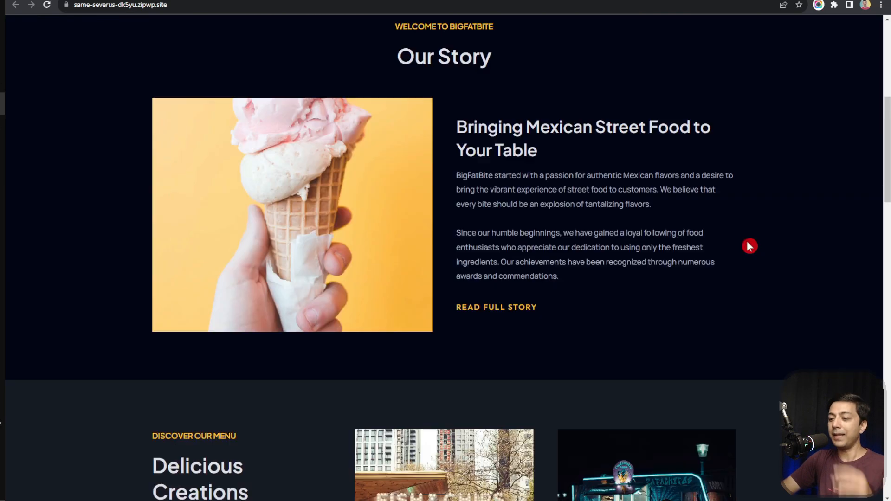
scroll(621, 272, "down", 4)
scroll(619, 272, "down", 10)
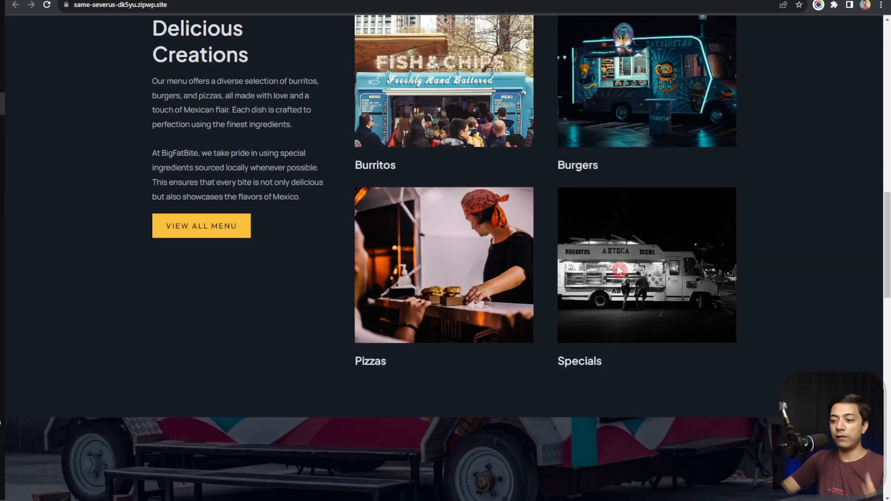
scroll(615, 251, "down", 7)
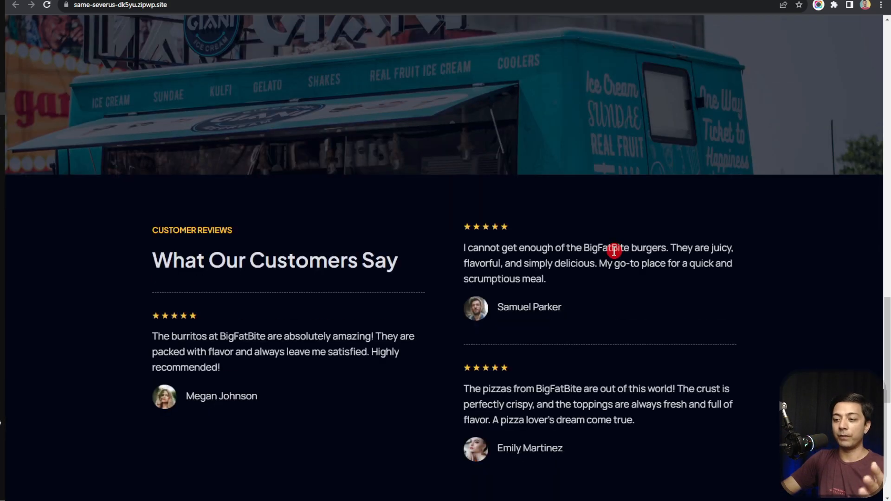
scroll(612, 248, "down", 5)
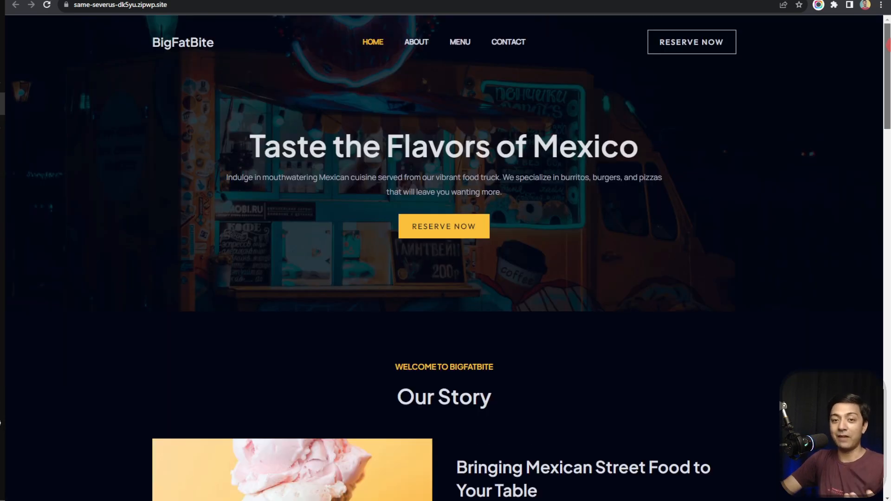
left_click_drag(888, 58, 888, 279)
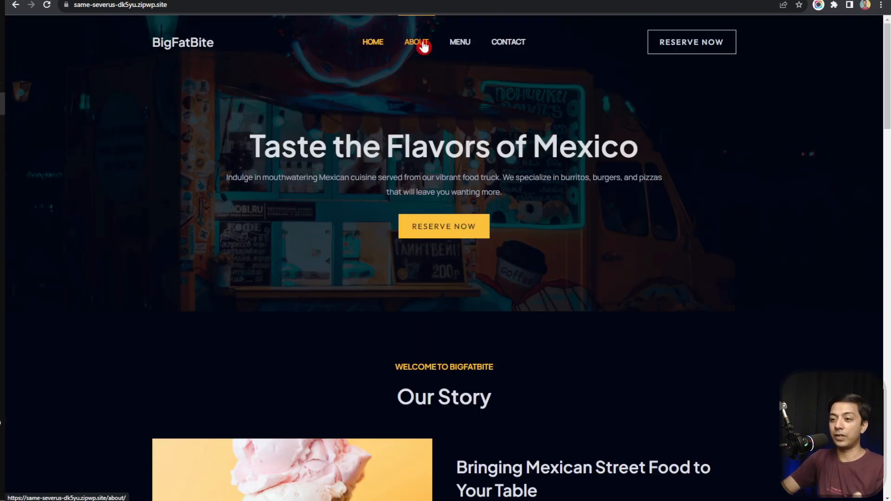
- Open the generated site's About, Menu, and Contact pages and review their content, footer, and contact form
left_click(422, 43)
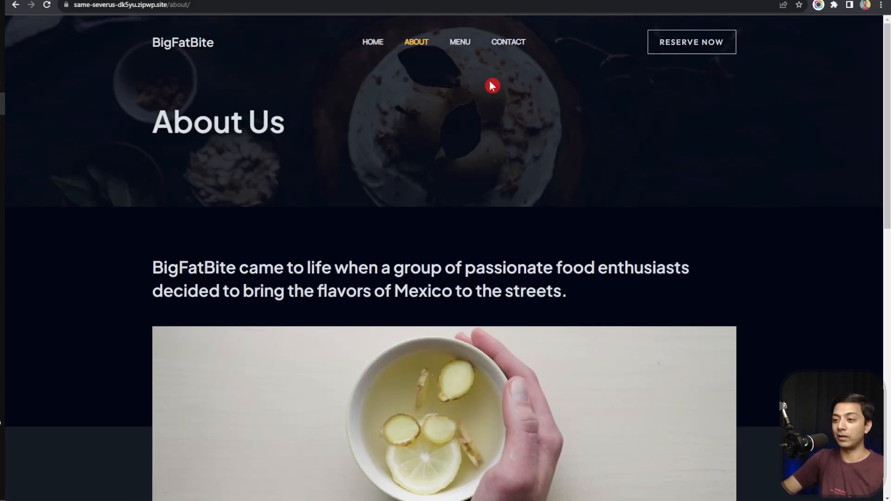
left_click(461, 42)
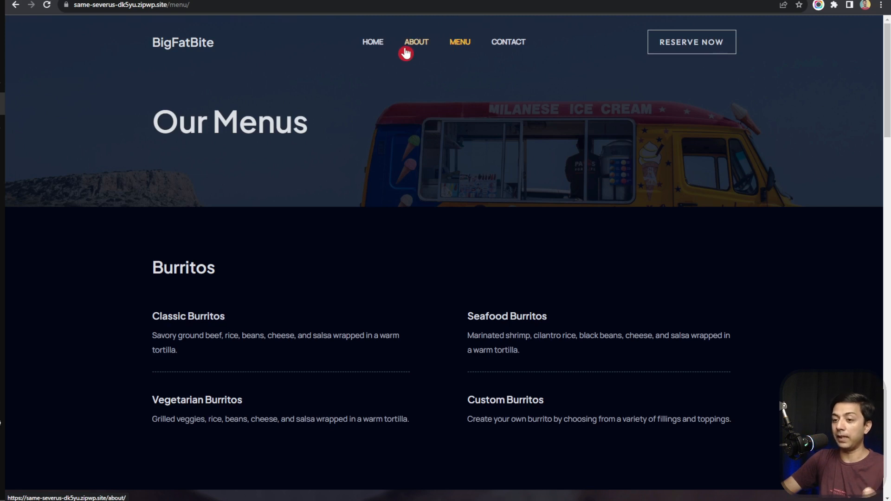
scroll(493, 141, "down", 1)
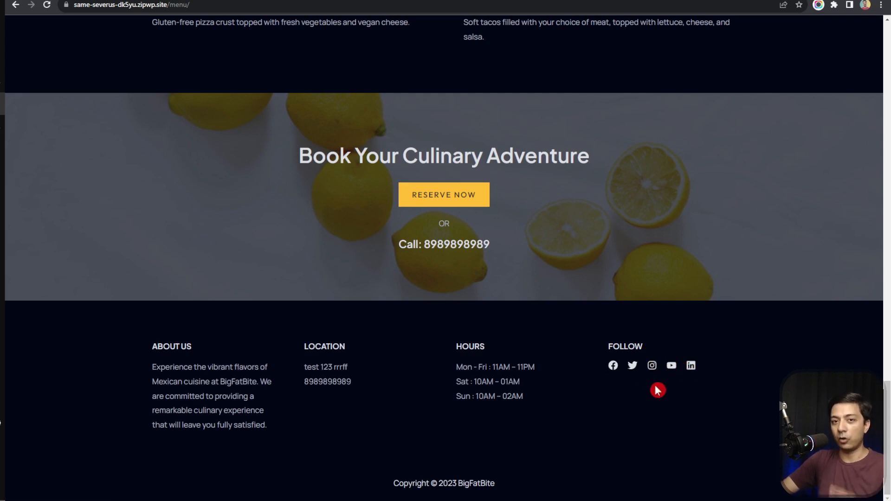
scroll(505, 75, "up", 20)
left_click(510, 45)
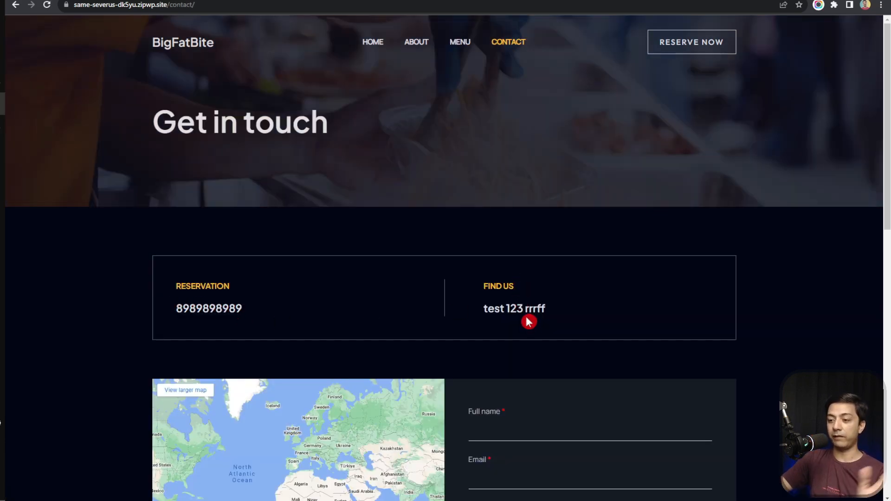
scroll(543, 316, "down", 6)
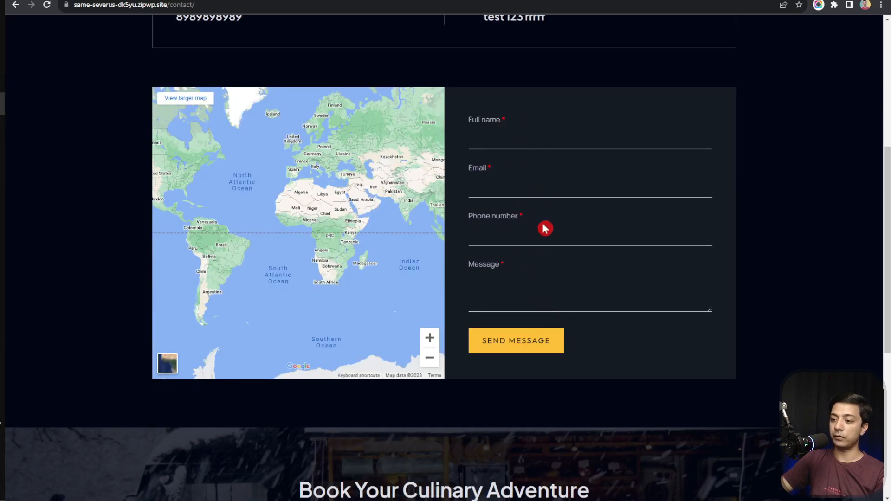
scroll(546, 228, "down", 7)
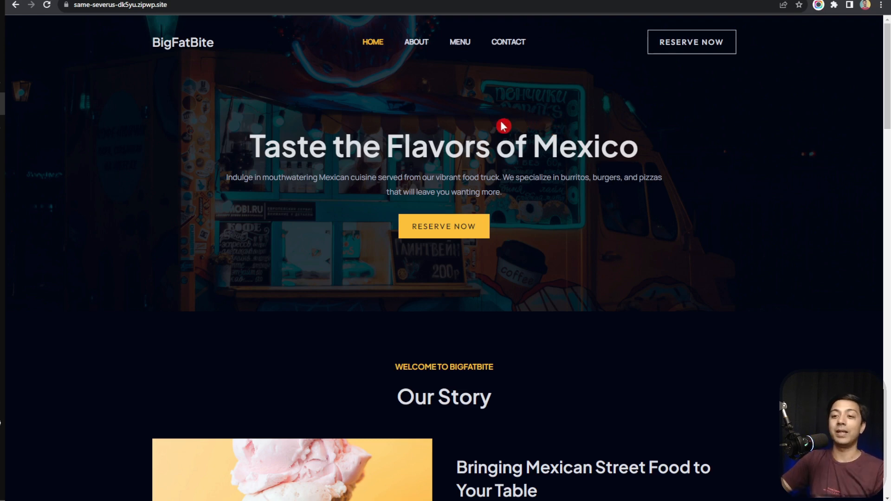
- Return to the home page and look over its hero and Our Story sections again
scroll(522, 159, "down", 6)
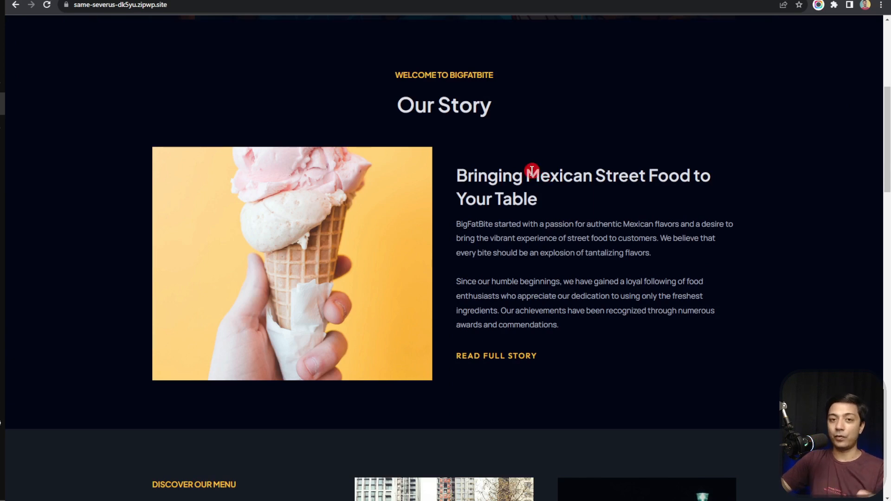
scroll(535, 171, "up", 3)
scroll(535, 171, "up", 3)
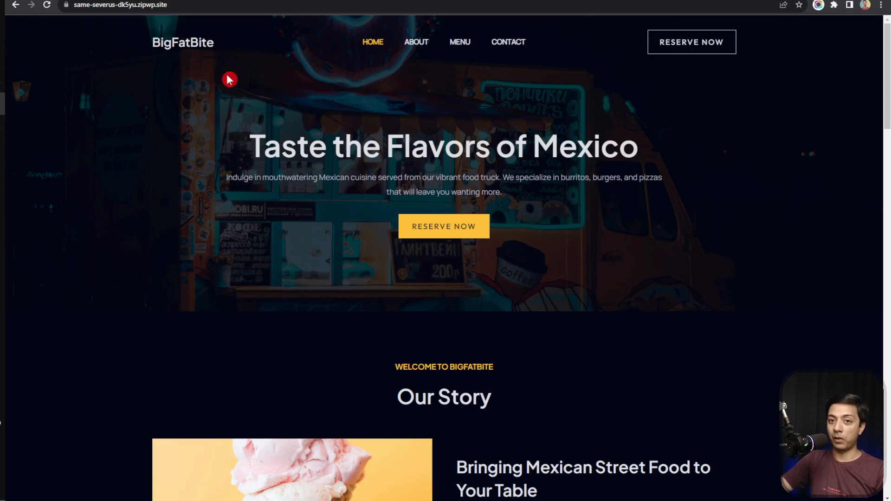
- Switch back to the ZipWP completion page and open the website customizer at its color palette and font pair options
left_click(204, 0)
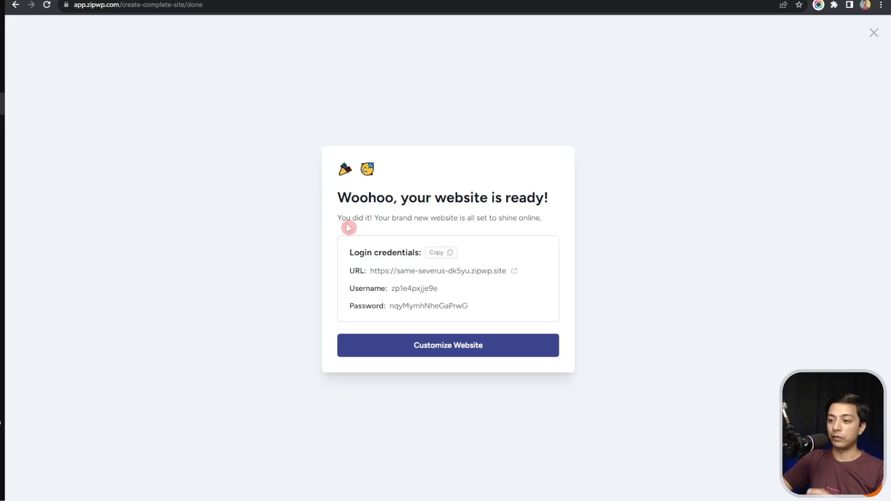
left_click(445, 347)
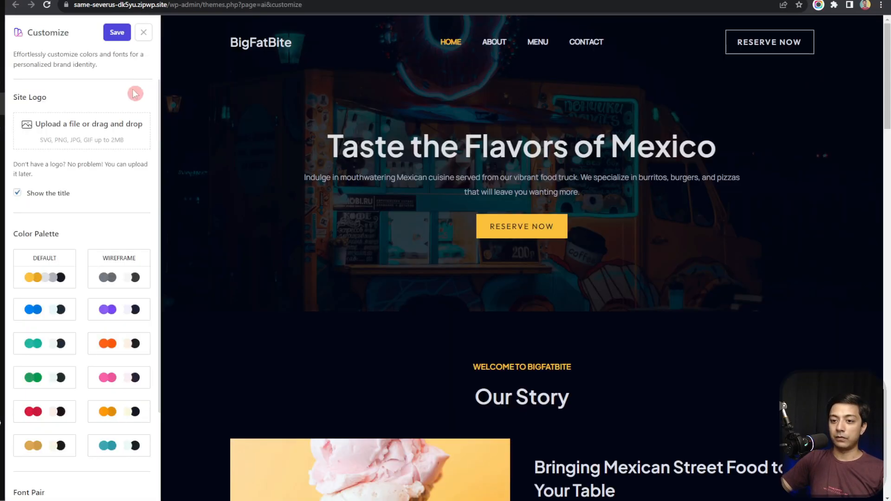
scroll(123, 167, "down", 3)
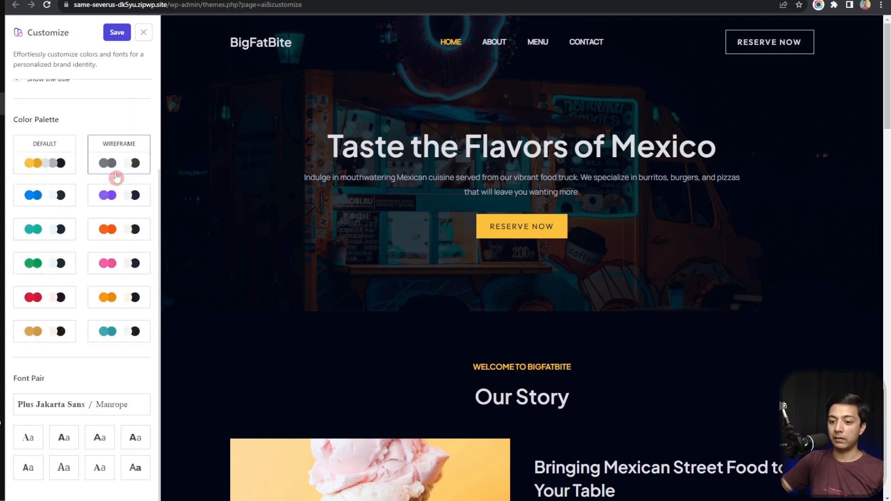
- Look over the customizer's site logo upload, title display, color palette, and font pair options
scroll(116, 174, "up", 3)
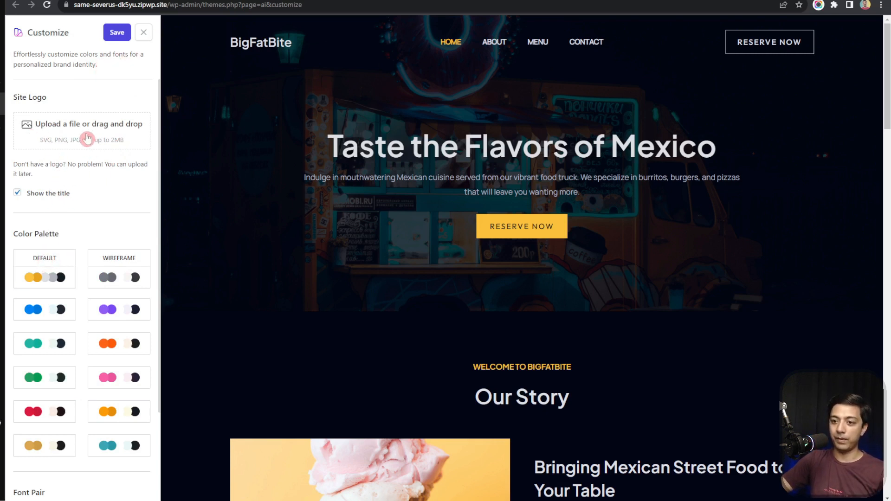
scroll(83, 135, "down", 2)
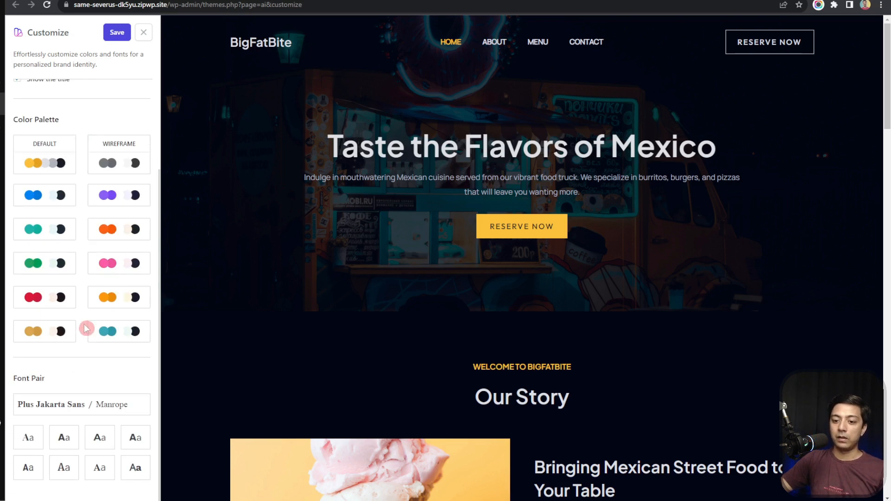
scroll(140, 391, "up", 2)
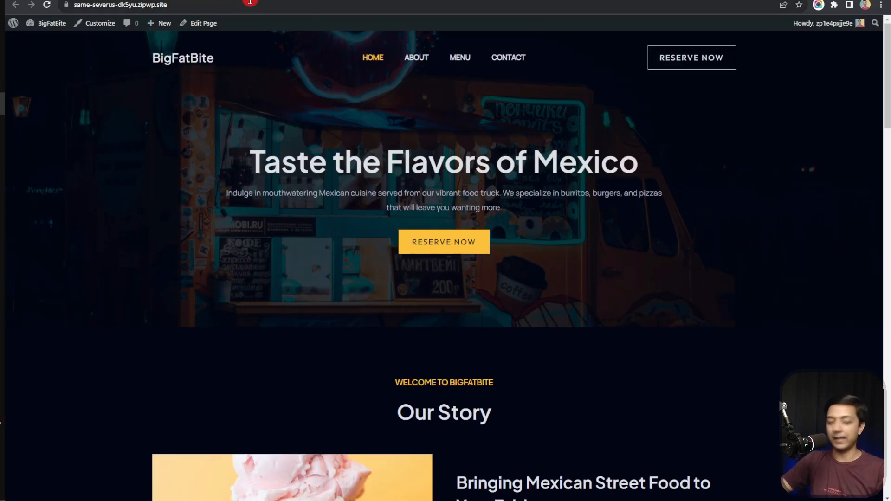
- Open the BigFatBite site's WordPress dashboard and review its installed themes, installed plugins, and list of all pages
mouse_move(30, 24)
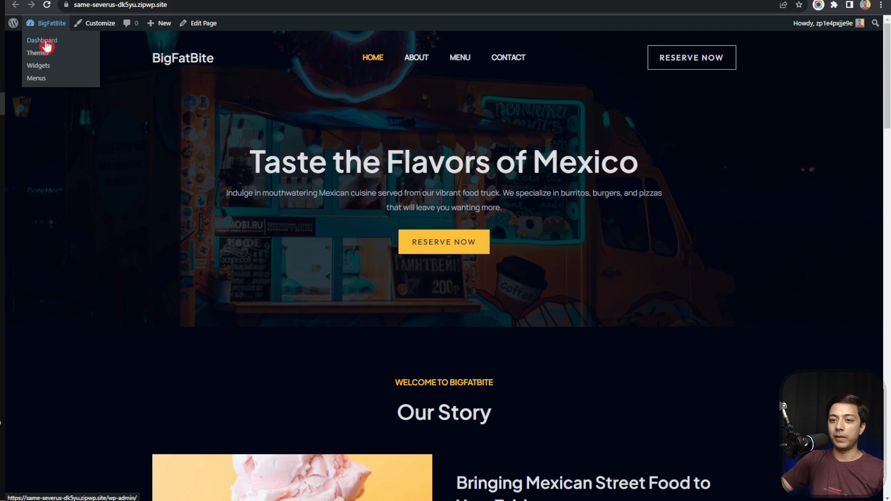
left_click(46, 46)
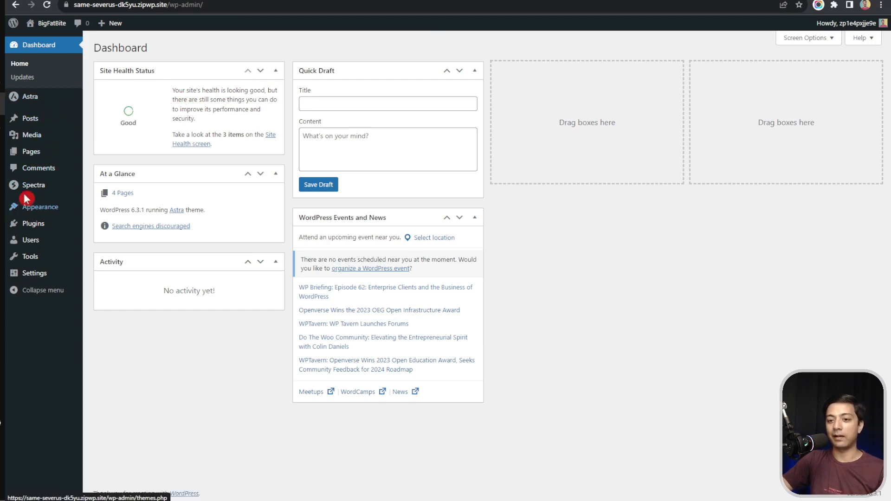
mouse_move(27, 187)
left_click(41, 207)
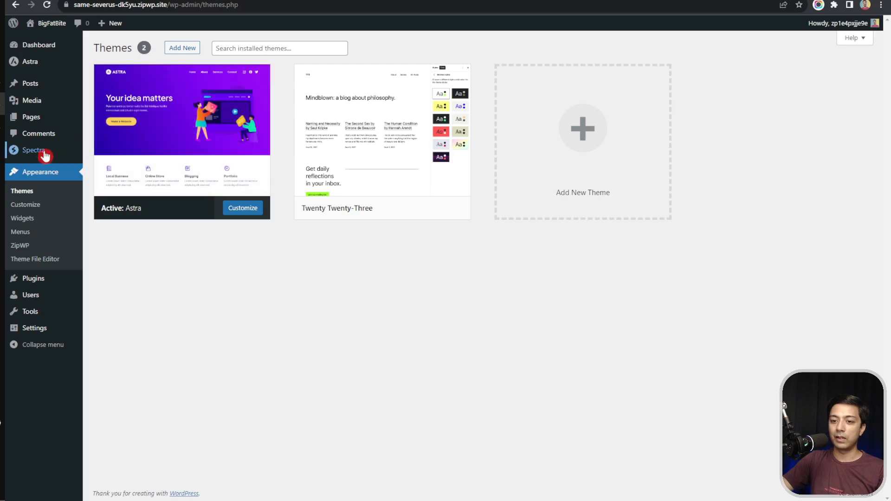
left_click(96, 296)
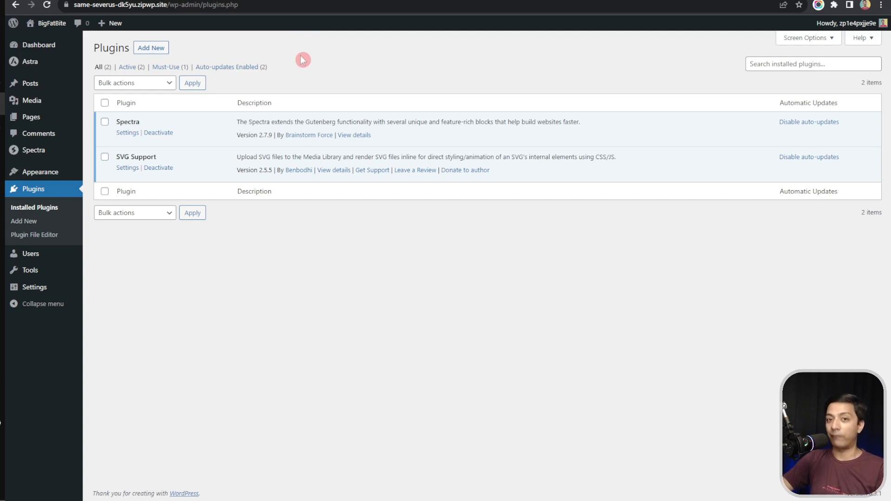
left_click(33, 157)
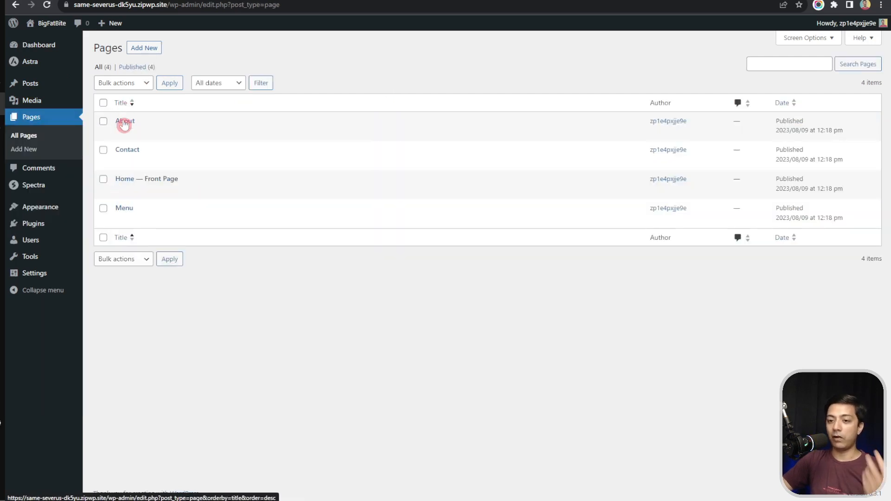